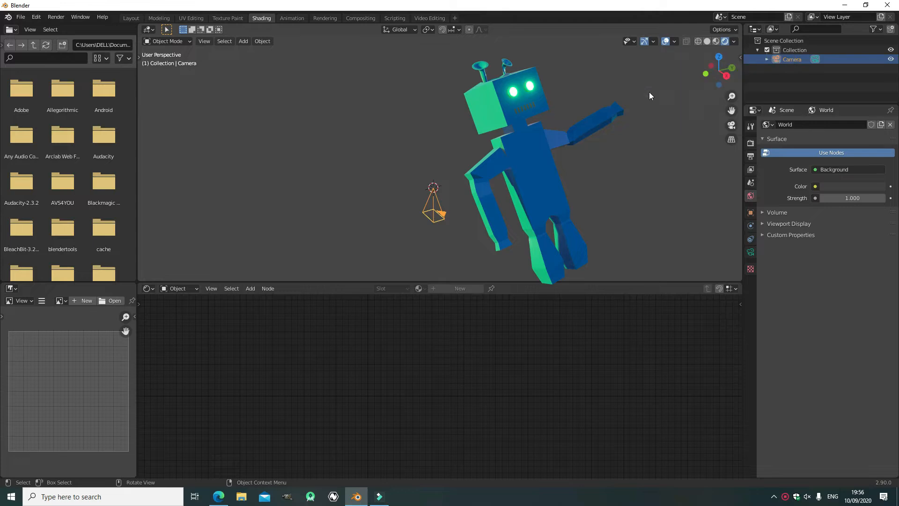
Set the world background color to black by lowering its value to 0
{"action": "left_click", "coordinate": [853, 188]}
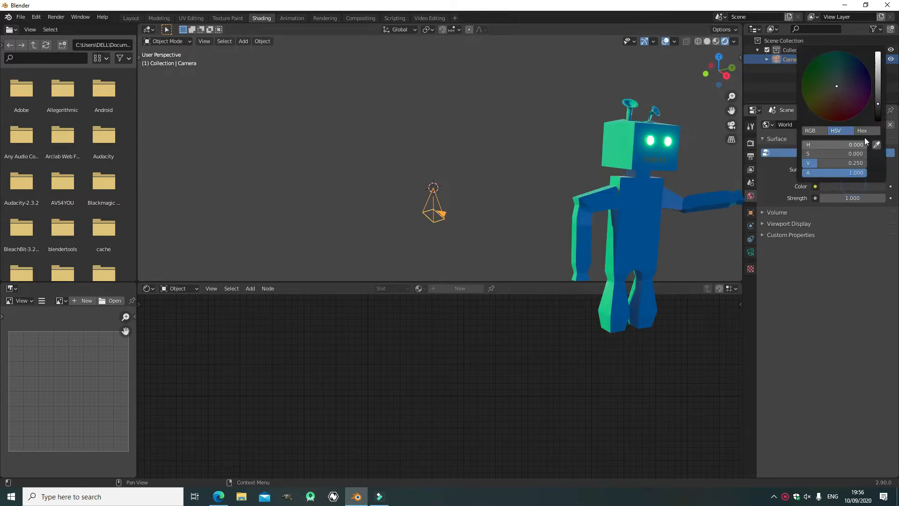
{"action": "left_click_drag", "start_coordinate": [880, 106], "coordinate": [878, 120]}
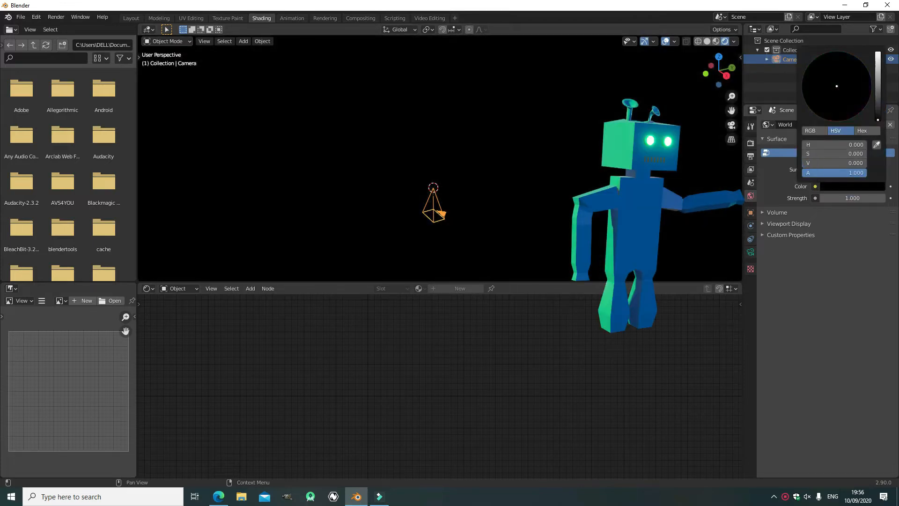
{"action": "left_click", "coordinate": [272, 341]}
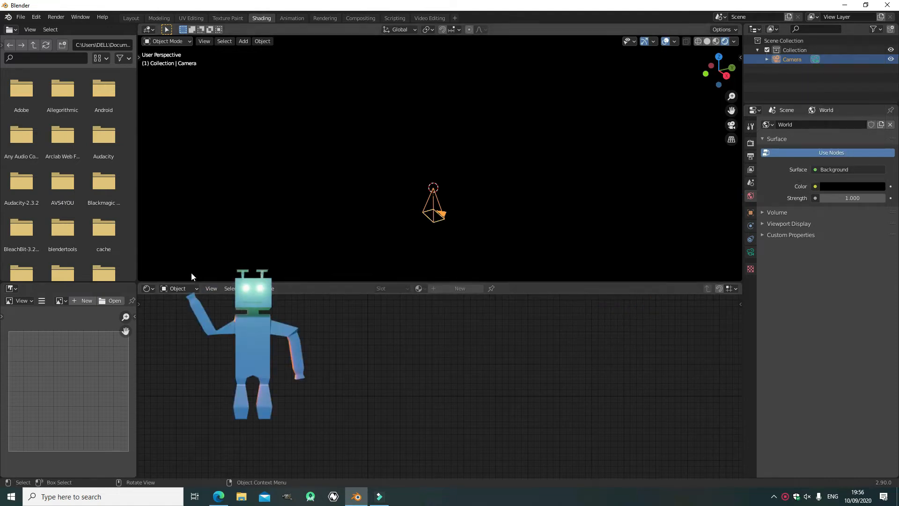
Switch the shader editor from object shading to the World node tree
{"action": "left_click", "coordinate": [175, 288]}
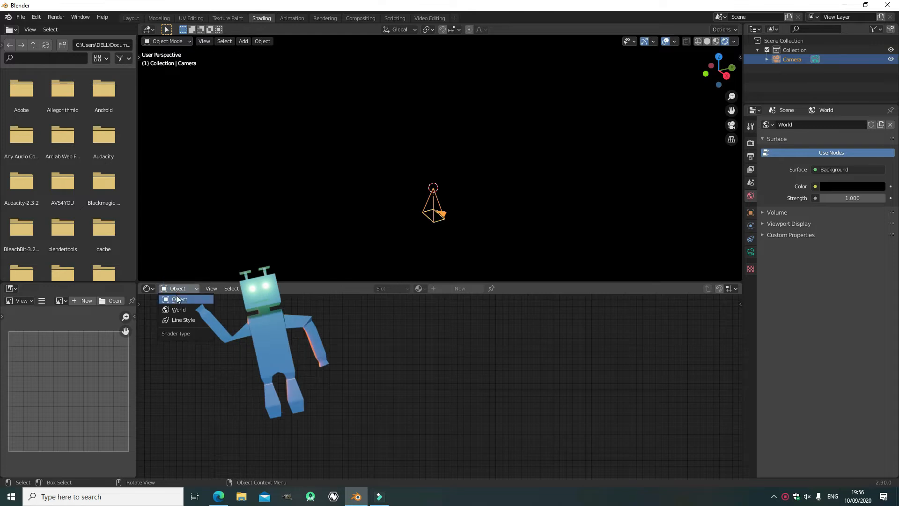
{"action": "left_click", "coordinate": [179, 309]}
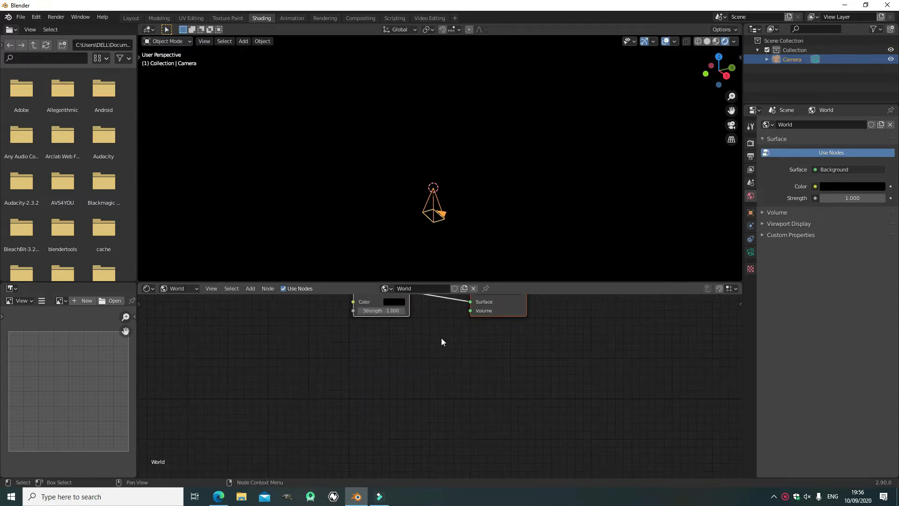
{"action": "scroll", "coordinate": [448, 393], "scroll_direction": "up", "scroll_amount": 3}
Lower the background color's value to 0 in both the Background node and the world's surface settings
{"action": "left_click", "coordinate": [390, 360]}
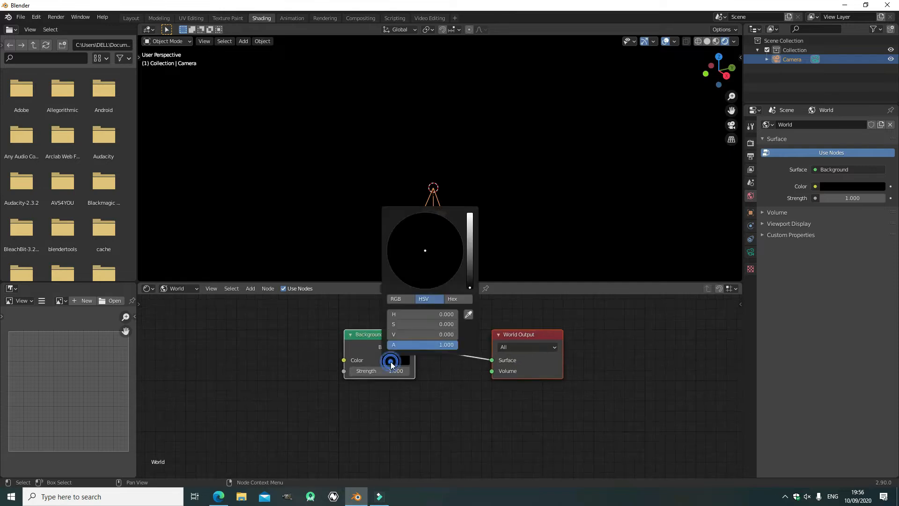
{"action": "mouse_move", "coordinate": [470, 277]}
{"action": "left_mouse_down"}
{"action": "mouse_move", "coordinate": [470, 218]}
{"action": "mouse_move", "coordinate": [470, 286]}
{"action": "left_mouse_up"}
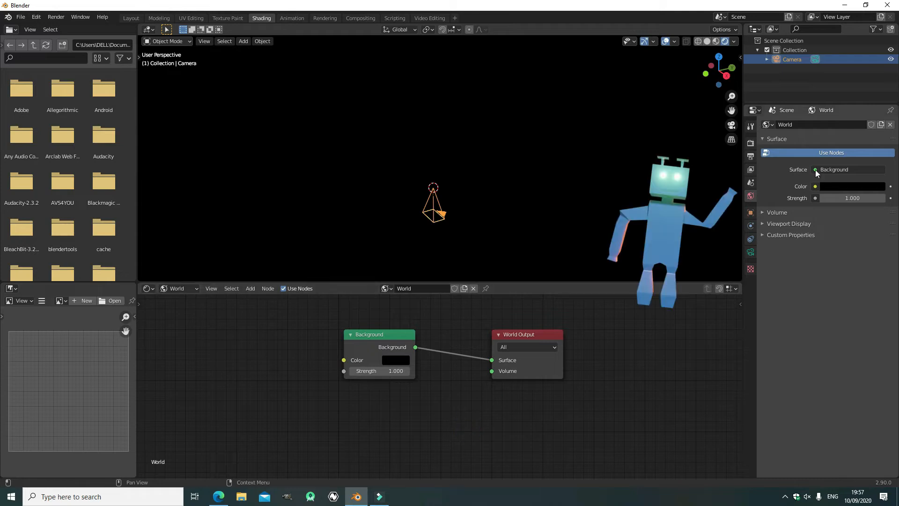
{"action": "left_click", "coordinate": [843, 186]}
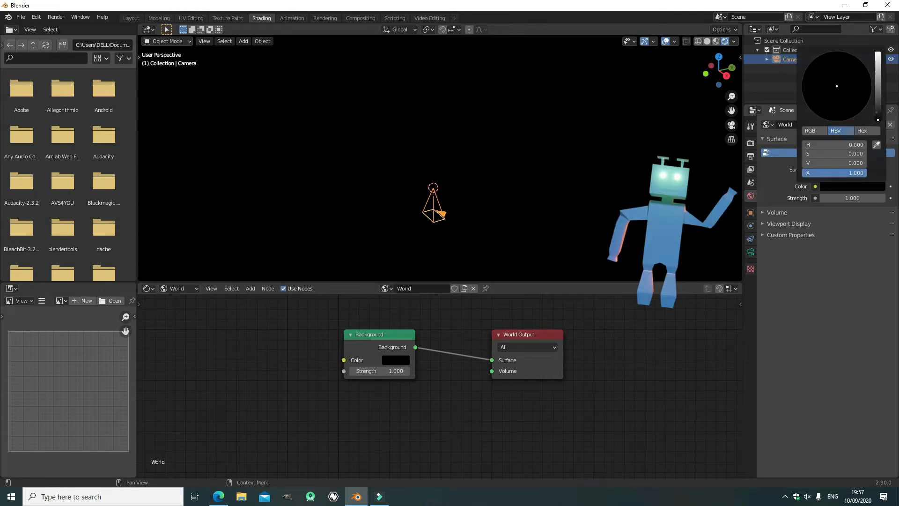
{"action": "mouse_move", "coordinate": [878, 117]}
{"action": "left_mouse_down"}
{"action": "mouse_move", "coordinate": [878, 70]}
{"action": "mouse_move", "coordinate": [878, 121]}
{"action": "left_mouse_up"}
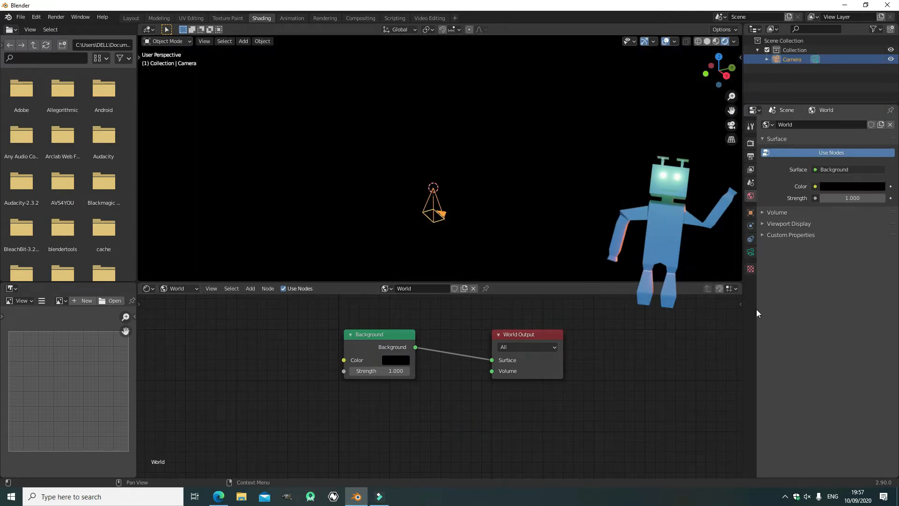
Add a Noise Texture node to the World node tree, well to the left of the Background node
{"action": "middle_click_drag", "start_coordinate": [387, 399], "coordinate": [488, 403]}
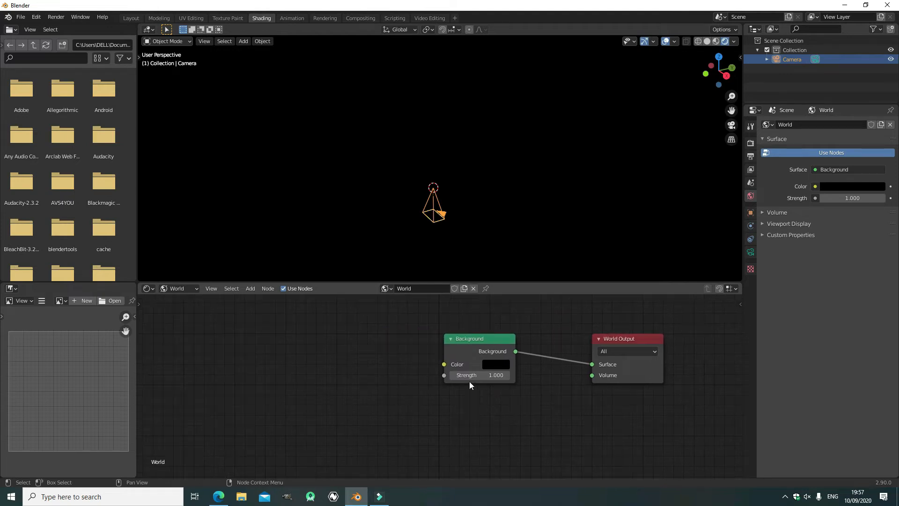
{"action": "key", "text": "shift+a"}
{"action": "left_click", "coordinate": [353, 364]}
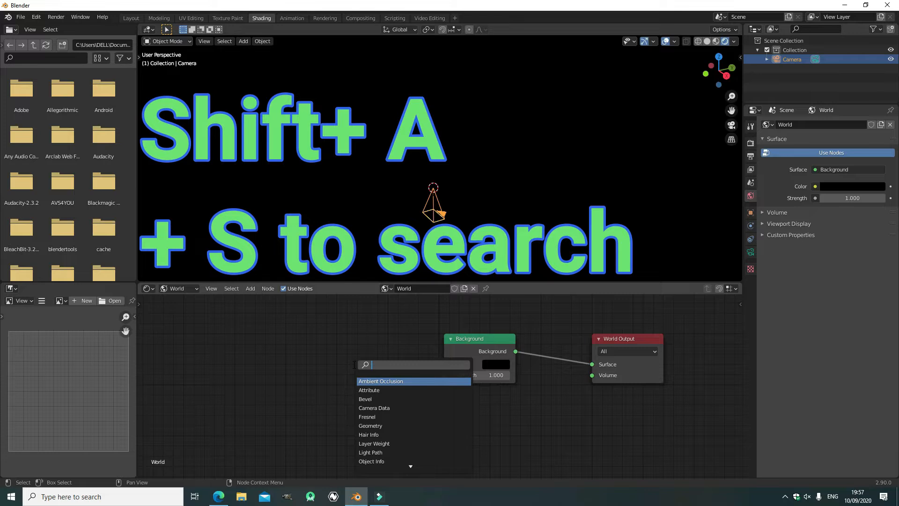
{"action": "type", "text": "nois"}
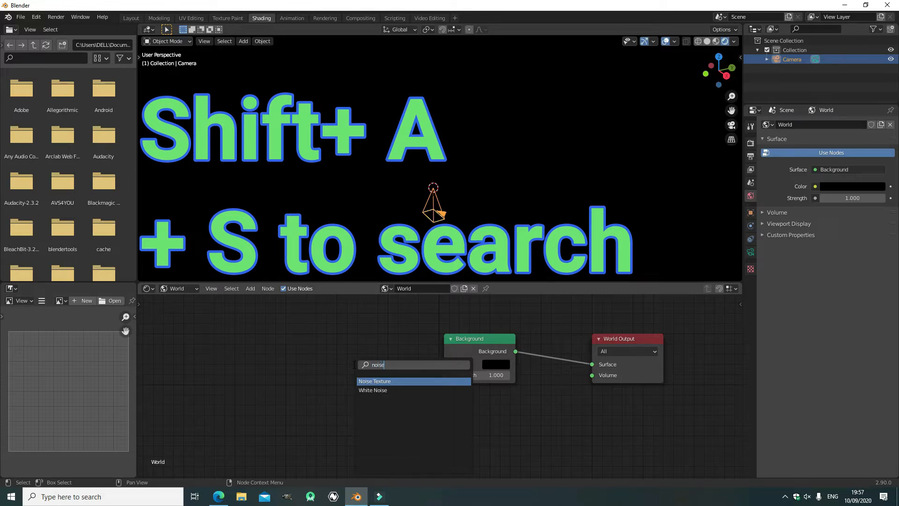
{"action": "type", "text": "e"}
{"action": "key", "text": "Return"}
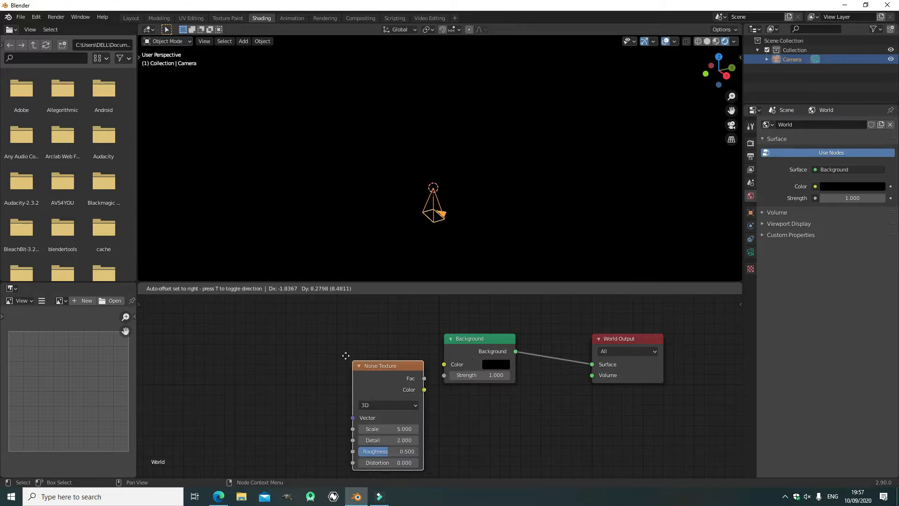
{"action": "left_click", "coordinate": [236, 344]}
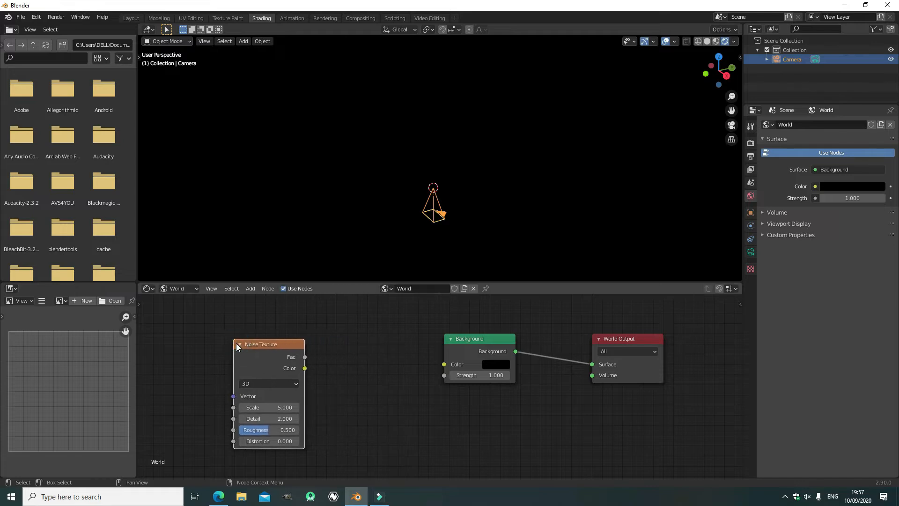
Add a ColorRamp node between the Noise Texture and Background nodes
{"action": "key", "text": "shift+a"}
{"action": "left_click", "coordinate": [236, 344]}
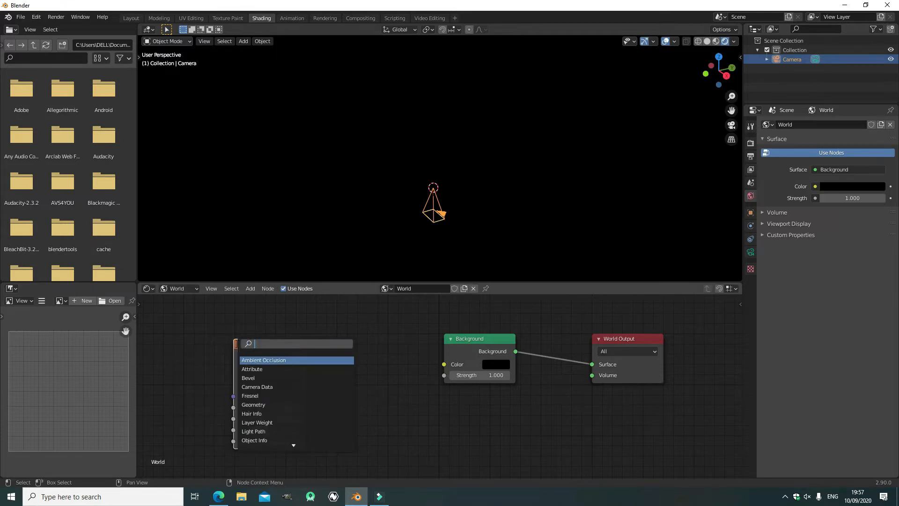
{"action": "type", "text": "color"}
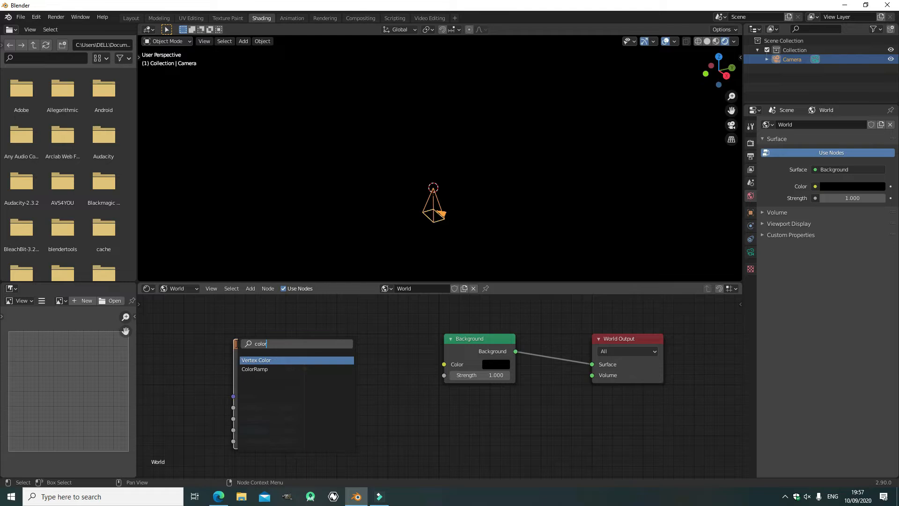
{"action": "key", "text": "Down"}
{"action": "key", "text": "Return"}
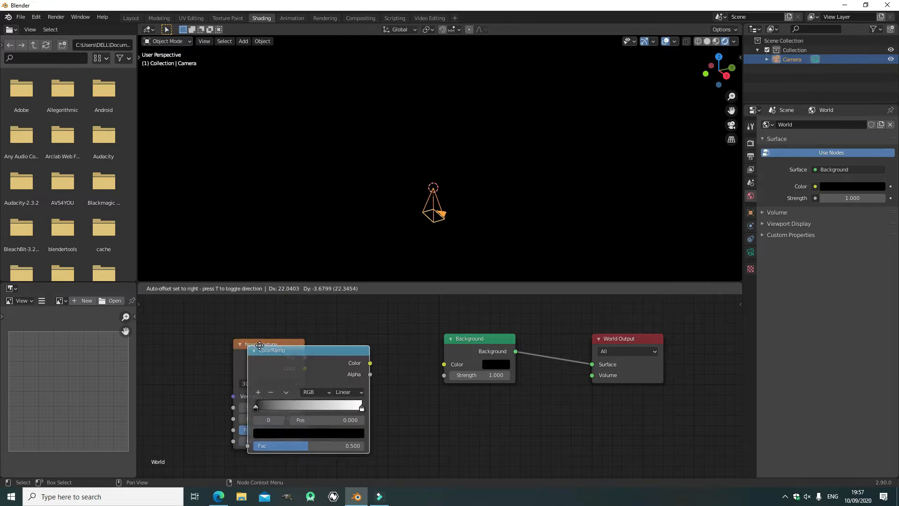
{"action": "left_click", "coordinate": [316, 337]}
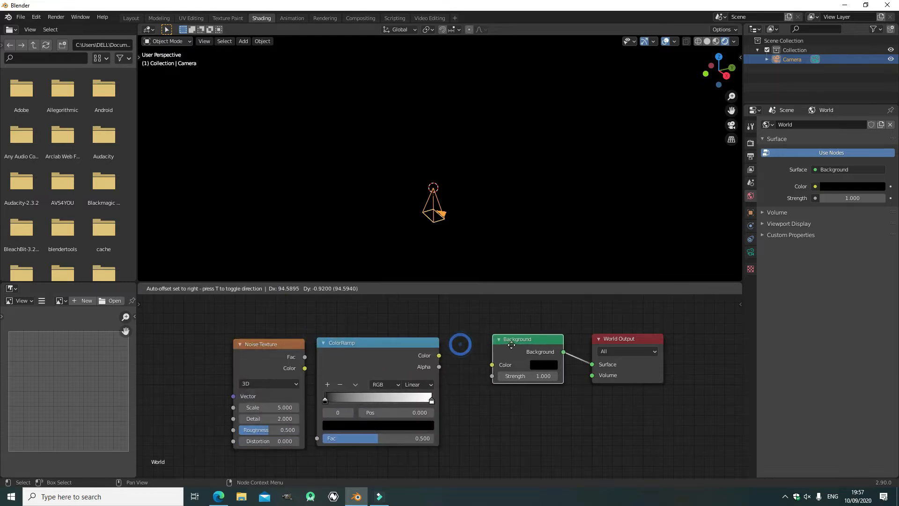
Connect the ColorRamp's Color output to the Background node's Color input and space the nodes apart
{"action": "left_click_drag", "start_coordinate": [438, 356], "coordinate": [446, 357]}
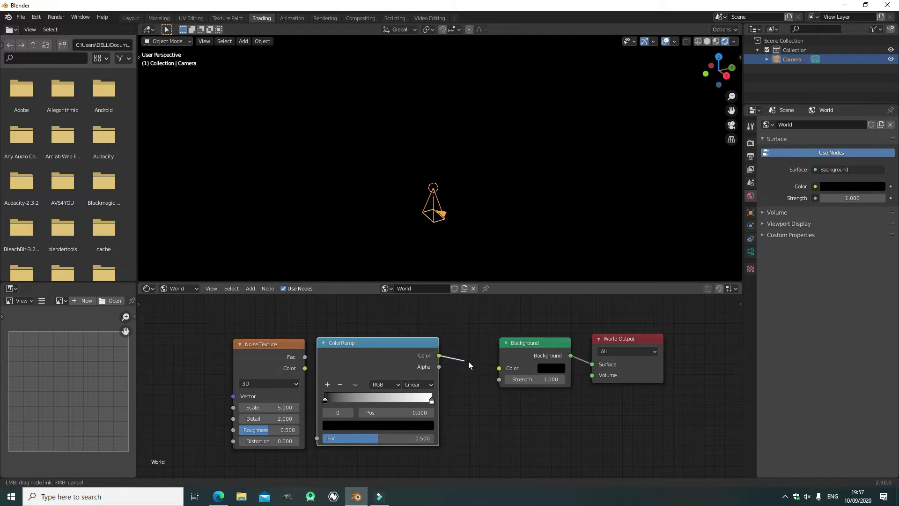
{"action": "left_click_drag", "start_coordinate": [499, 370], "coordinate": [501, 368]}
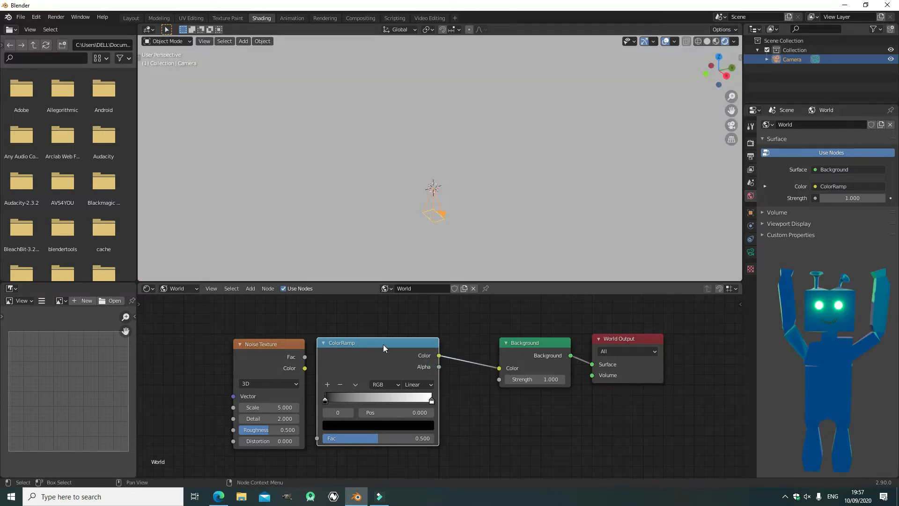
{"action": "left_click_drag", "start_coordinate": [383, 344], "coordinate": [420, 344]}
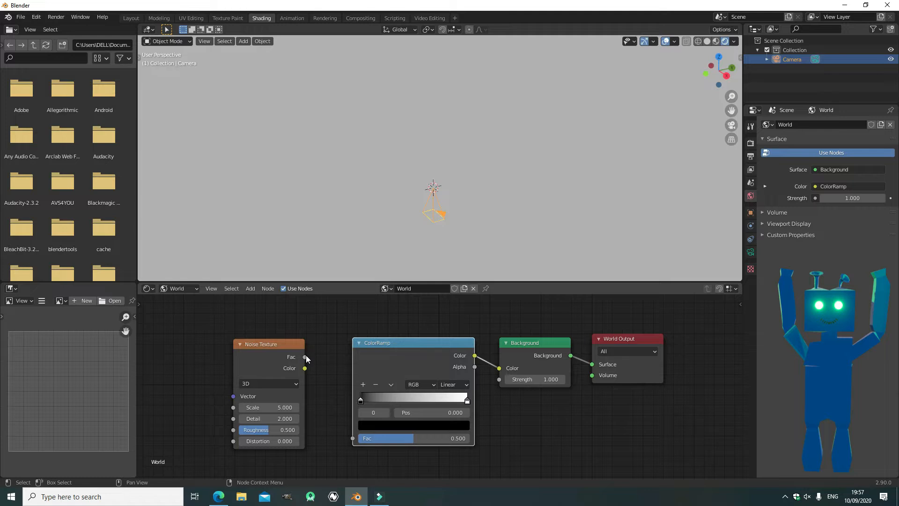
Connect the Noise Texture's Fac output to the ColorRamp's Fac input
{"action": "left_click_drag", "start_coordinate": [305, 357], "coordinate": [333, 358]}
{"action": "left_click_drag", "start_coordinate": [339, 391], "coordinate": [353, 436]}
{"action": "scroll", "coordinate": [324, 446], "scroll_direction": "down", "scroll_amount": 1}
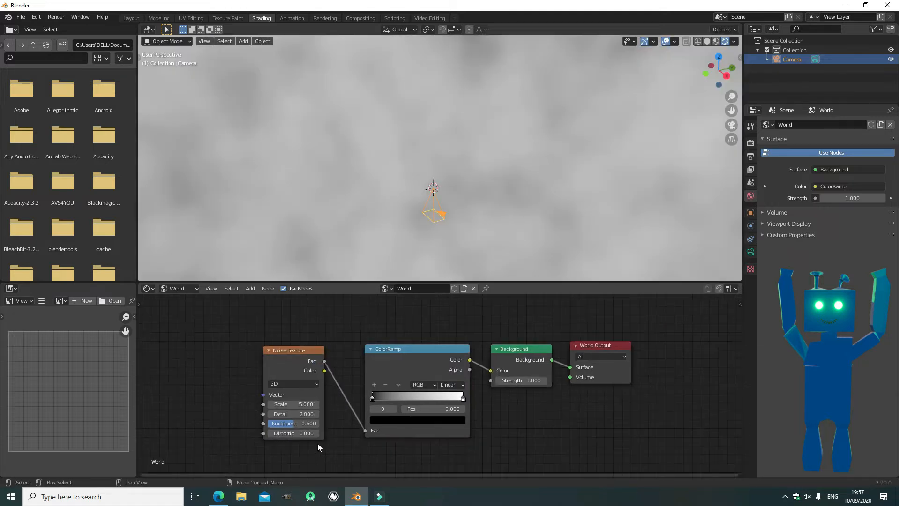
{"action": "middle_click_drag", "start_coordinate": [318, 443], "coordinate": [374, 435]}
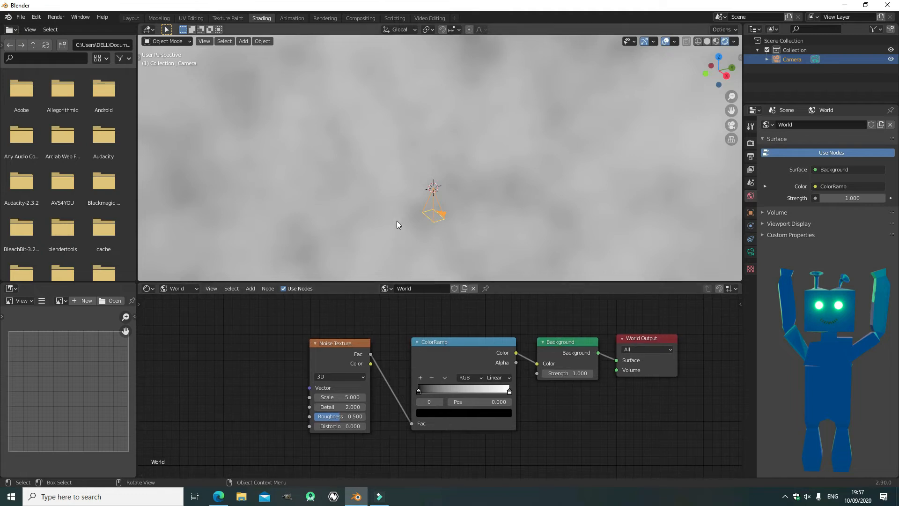
{"action": "scroll", "coordinate": [399, 217], "scroll_direction": "down", "scroll_amount": 3}
{"action": "scroll", "coordinate": [403, 207], "scroll_direction": "up", "scroll_amount": 3}
Search the add-on preferences for "node" and check that the Node Wrangler add-on is enabled
{"action": "left_click", "coordinate": [36, 17]}
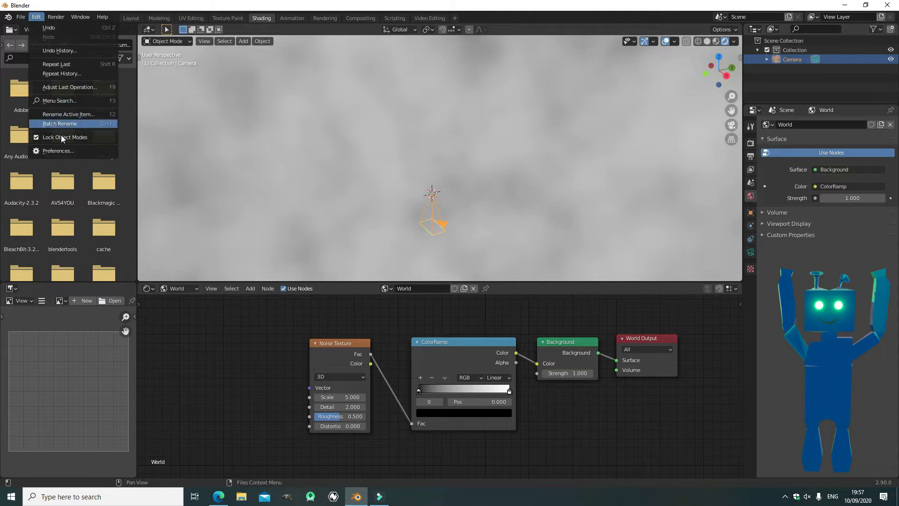
{"action": "left_click", "coordinate": [60, 152]}
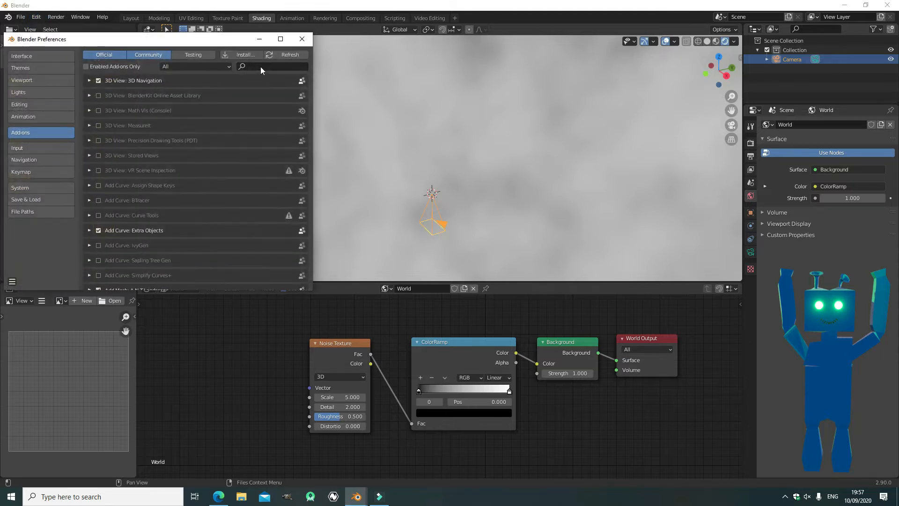
{"action": "left_click", "coordinate": [259, 67]}
{"action": "type", "text": "nod"}
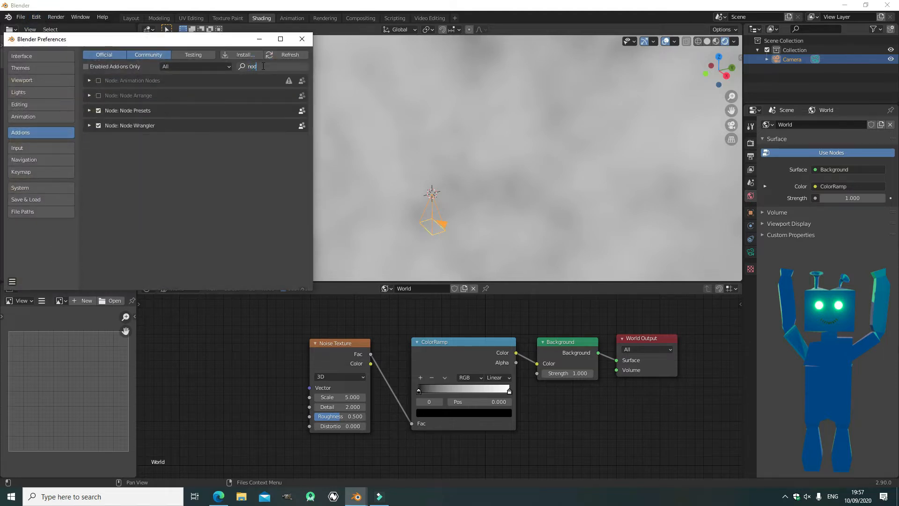
{"action": "type", "text": "e"}
{"action": "key", "text": "Return"}
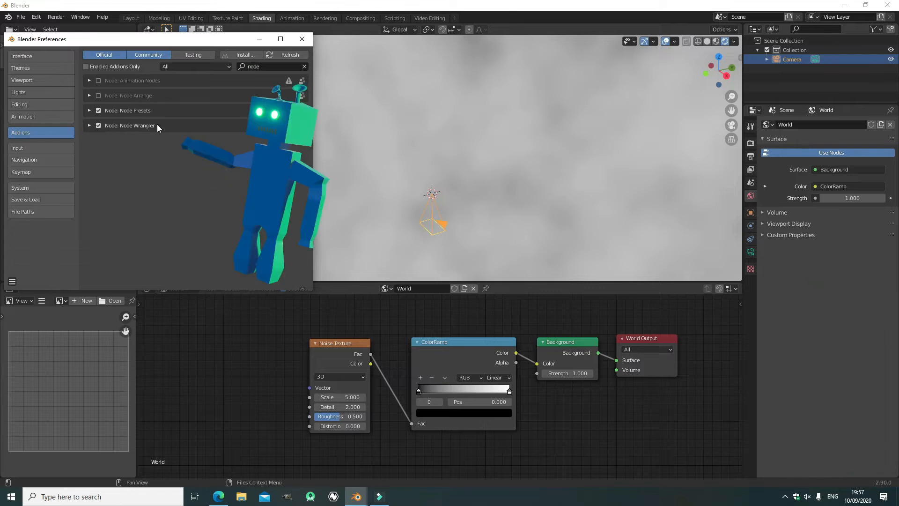
{"action": "left_click", "coordinate": [89, 125]}
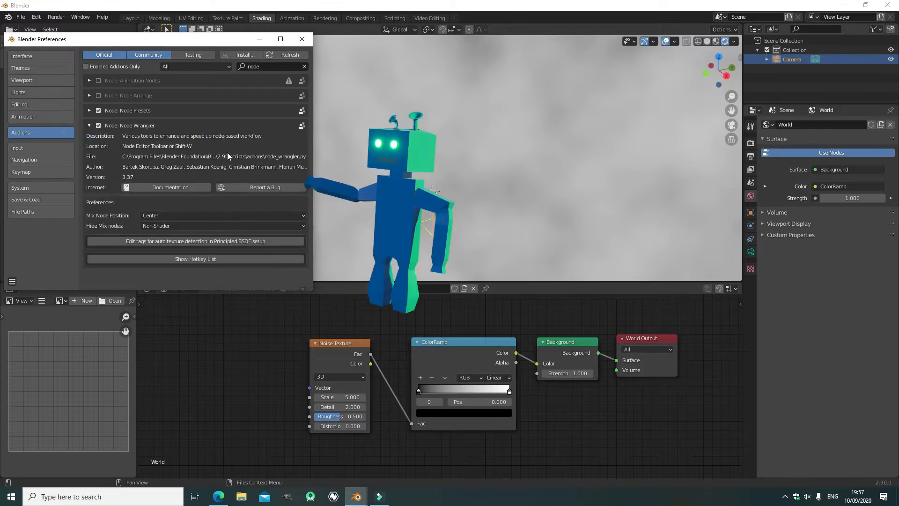
{"action": "left_click", "coordinate": [89, 125]}
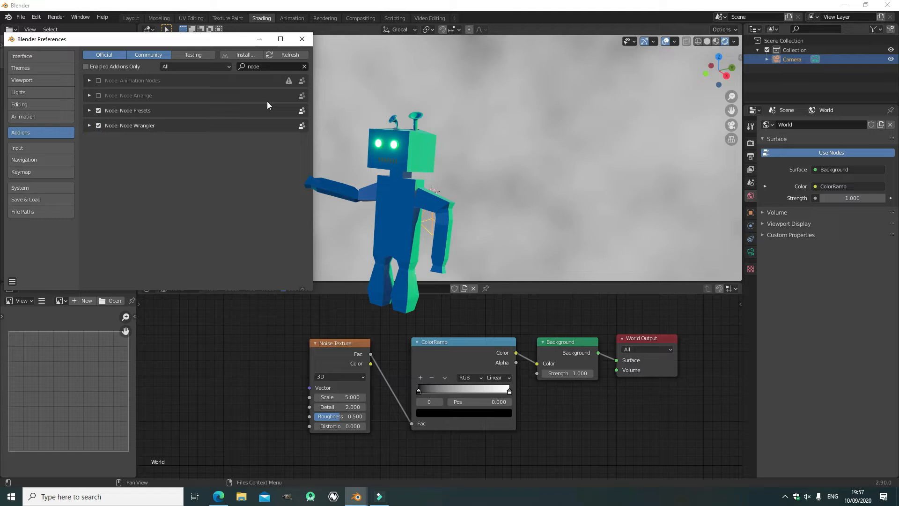
{"action": "left_click", "coordinate": [302, 39]}
Add connected Mapping and Texture Coordinate nodes to the Noise Texture with Node Wrangler
{"action": "left_click", "coordinate": [327, 345]}
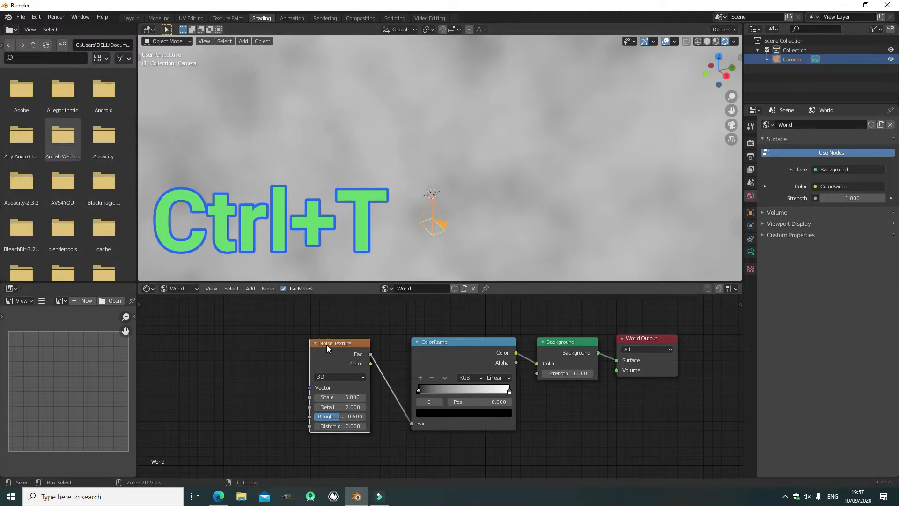
{"action": "key", "text": "ctrl+t"}
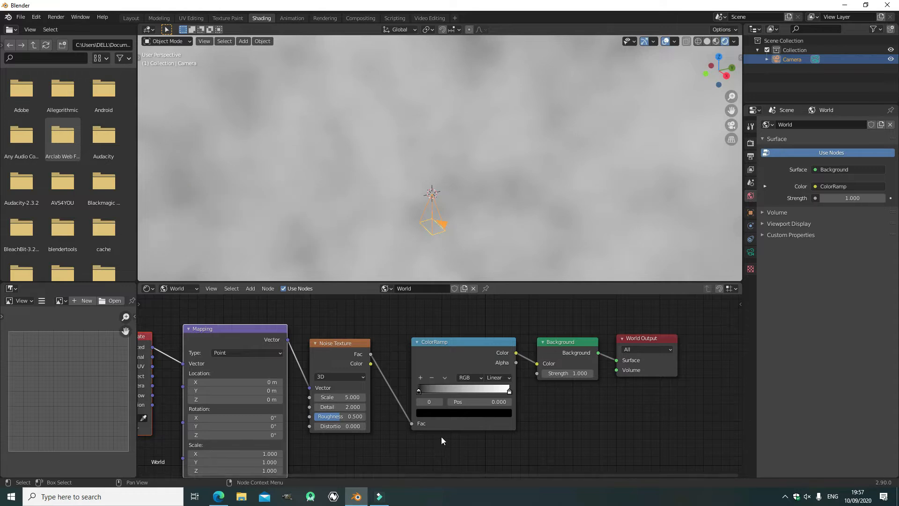
Set the Noise Texture's Scale to 300
{"action": "scroll", "coordinate": [461, 449], "scroll_direction": "up", "scroll_amount": 1}
{"action": "middle_click_drag", "start_coordinate": [457, 454], "coordinate": [418, 431]}
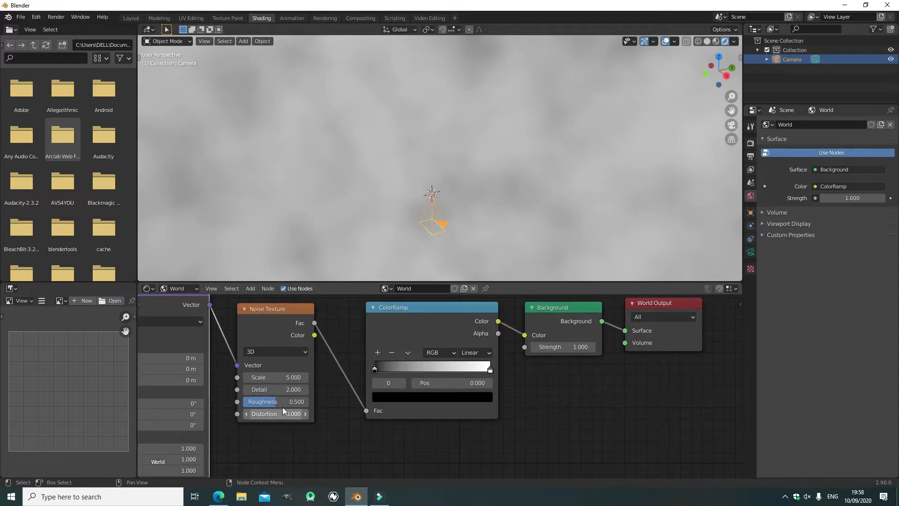
{"action": "left_click", "coordinate": [270, 376]}
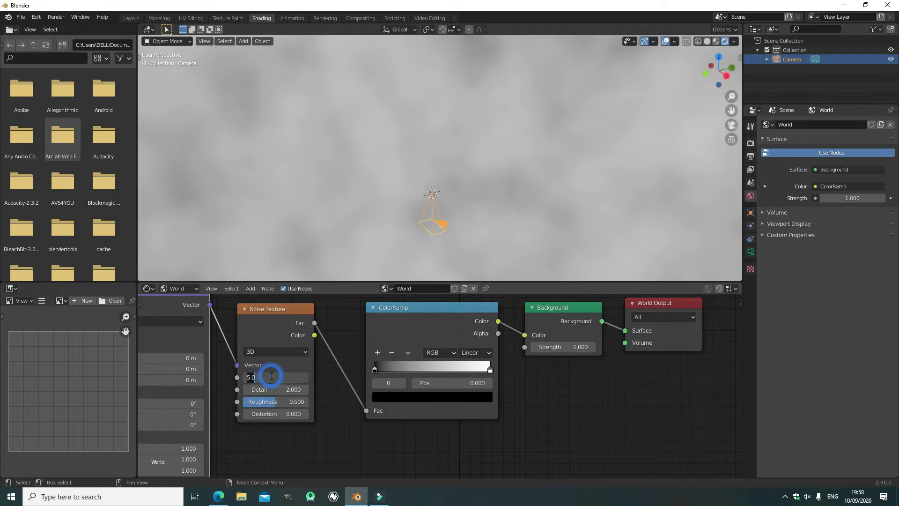
{"action": "type", "text": "300"}
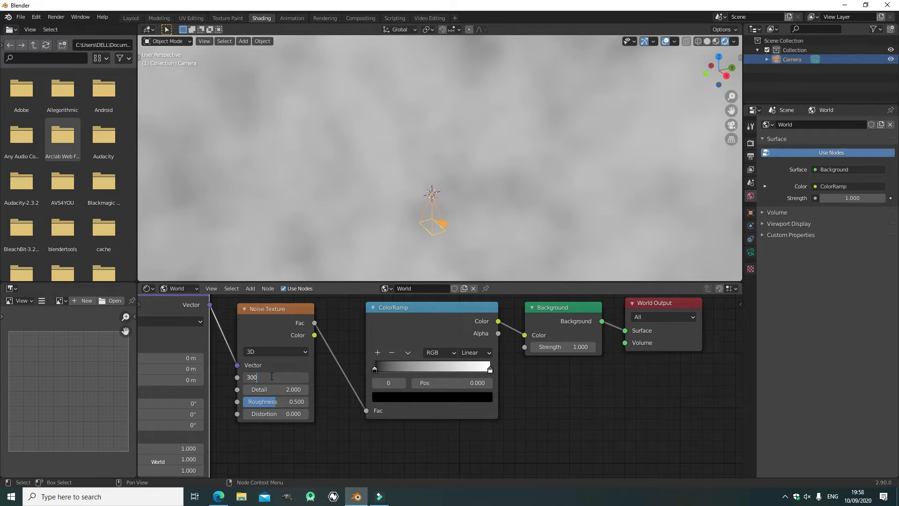
{"action": "key", "text": "Return"}
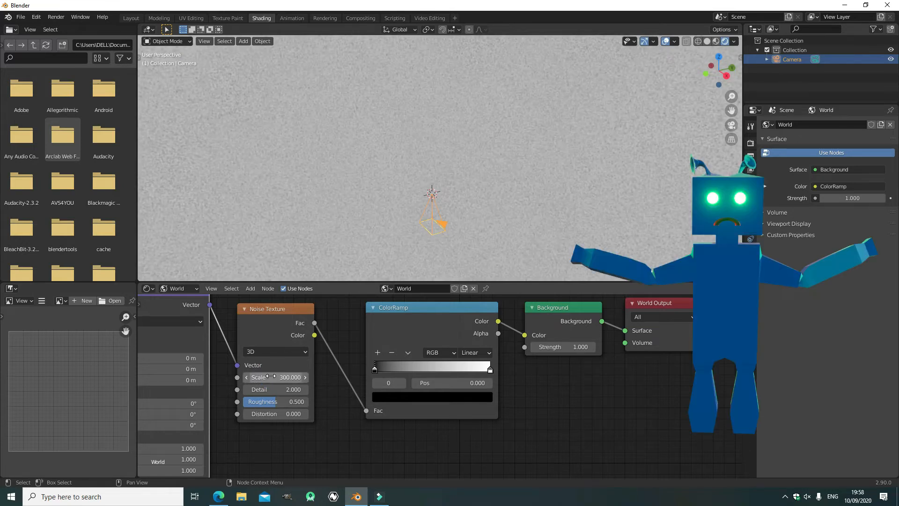
Set the Noise Texture's Detail to 16
{"action": "left_click", "coordinate": [277, 388]}
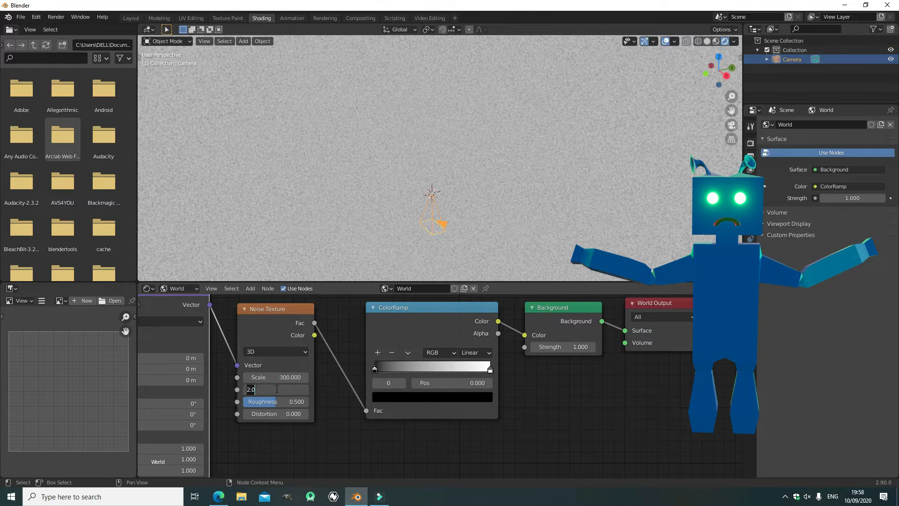
{"action": "type", "text": "16"}
{"action": "key", "text": "Return"}
Move the ColorRamp's black stop to about position 0.709, checking the stars through the camera view
{"action": "left_click_drag", "start_coordinate": [376, 371], "coordinate": [457, 368]}
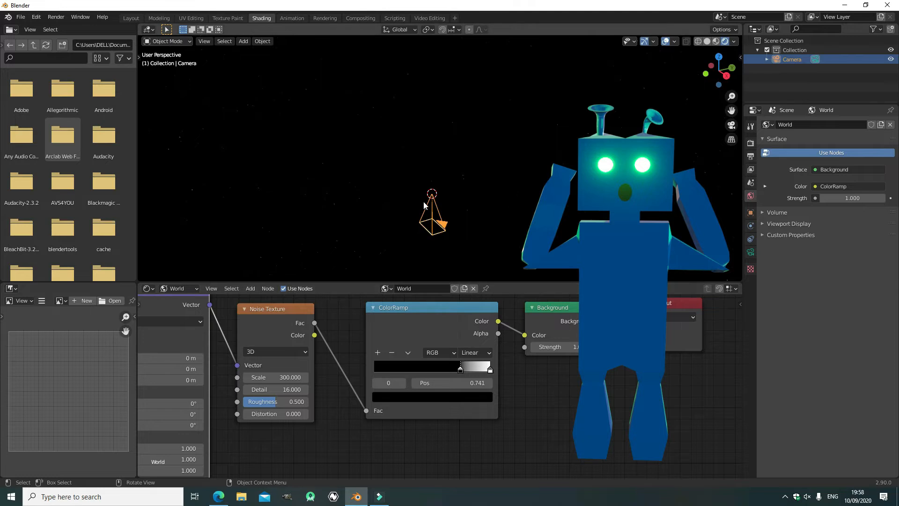
{"action": "left_click", "coordinate": [732, 126]}
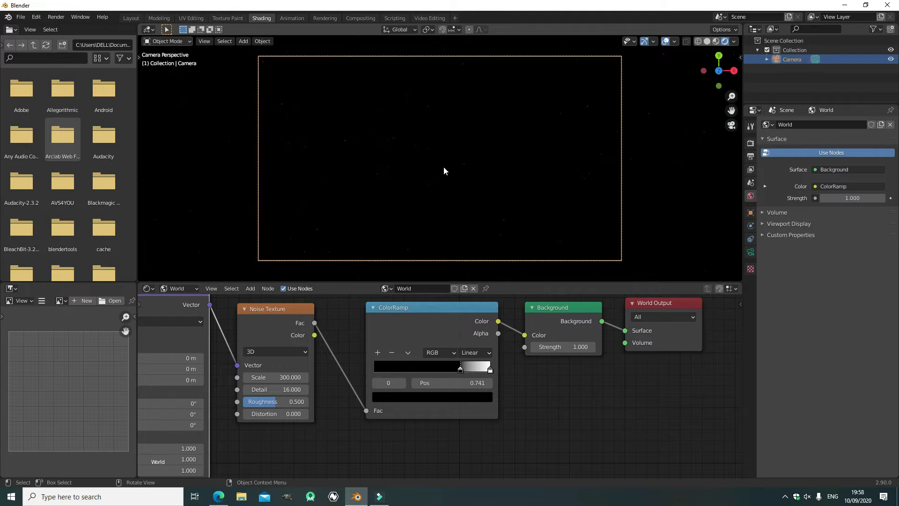
{"action": "key", "text": "Home"}
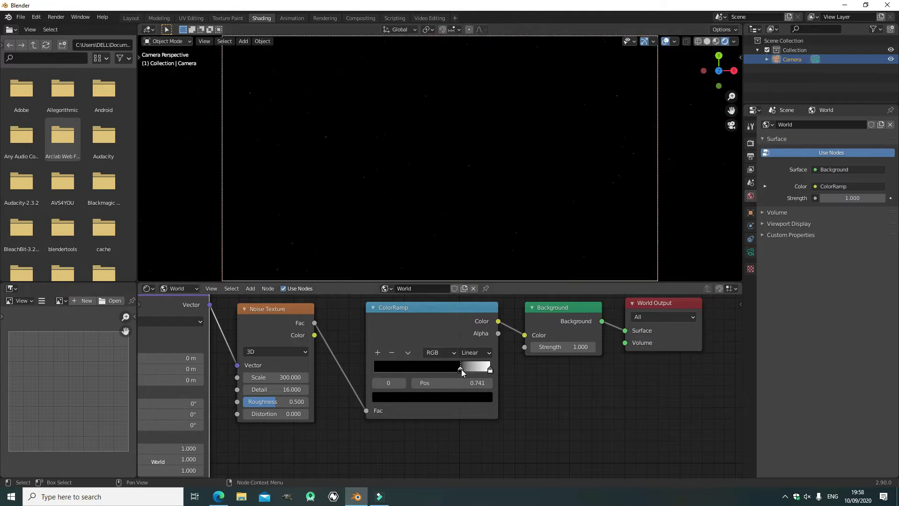
{"action": "left_click_drag", "start_coordinate": [459, 371], "coordinate": [456, 371]}
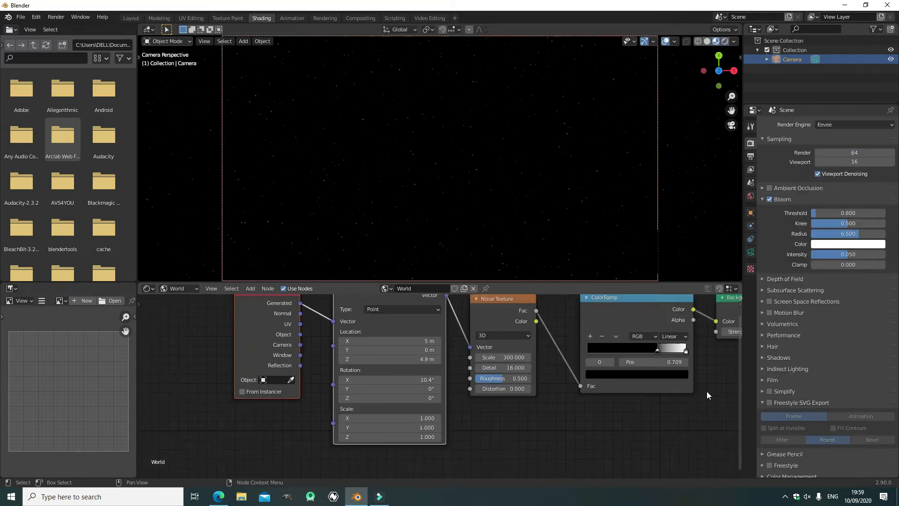
Pick a saturated blue-violet hue for the ColorRamp's white stop at position 1.000
{"action": "scroll", "coordinate": [449, 415], "scroll_direction": "up", "scroll_amount": 3}
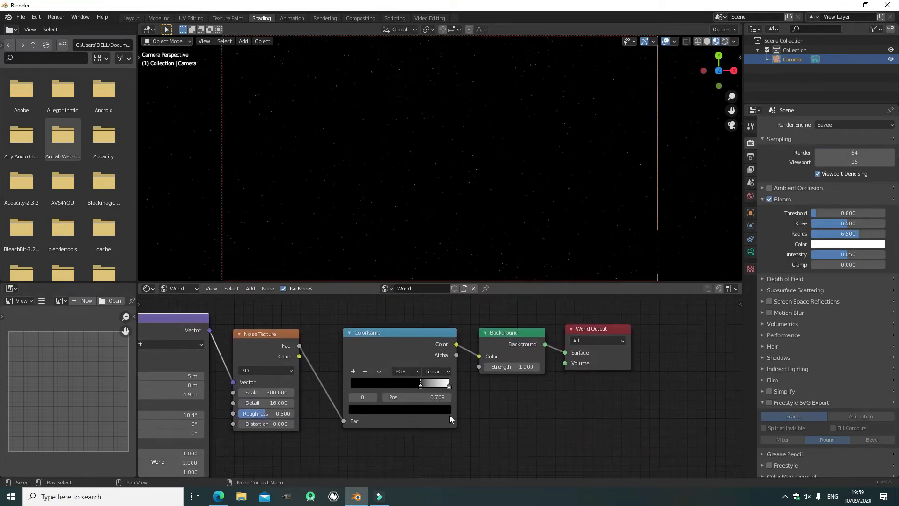
{"action": "scroll", "coordinate": [448, 387], "scroll_direction": "up", "scroll_amount": 5}
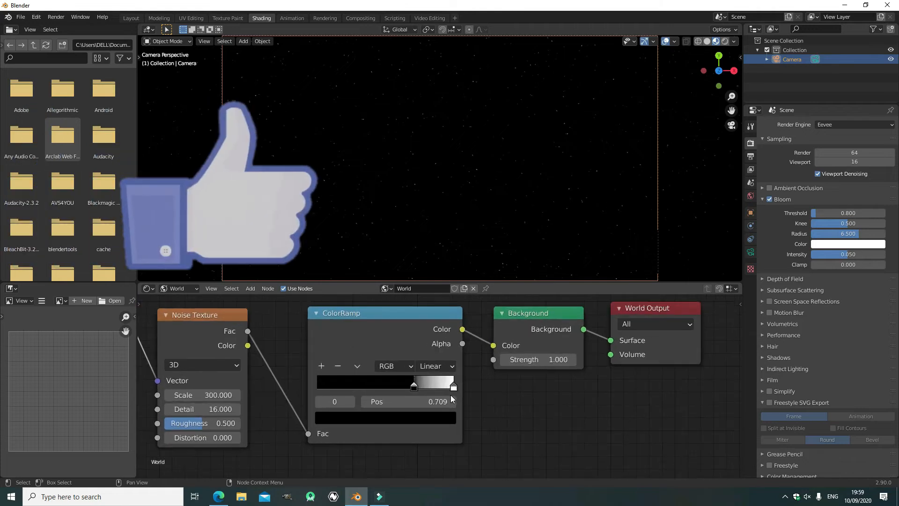
{"action": "scroll", "coordinate": [580, 423], "scroll_direction": "up", "scroll_amount": 1}
{"action": "middle_click_drag", "start_coordinate": [580, 423], "coordinate": [624, 397]}
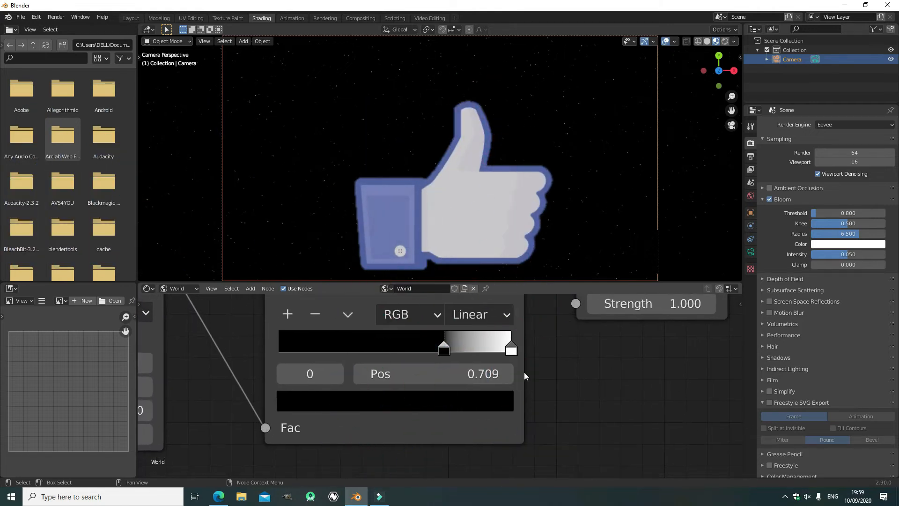
{"action": "left_click", "coordinate": [511, 349]}
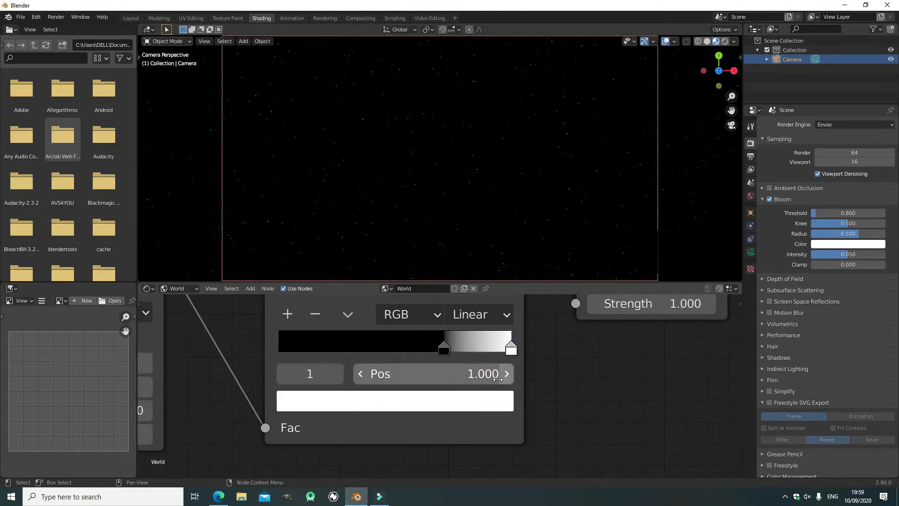
{"action": "left_click", "coordinate": [485, 405]}
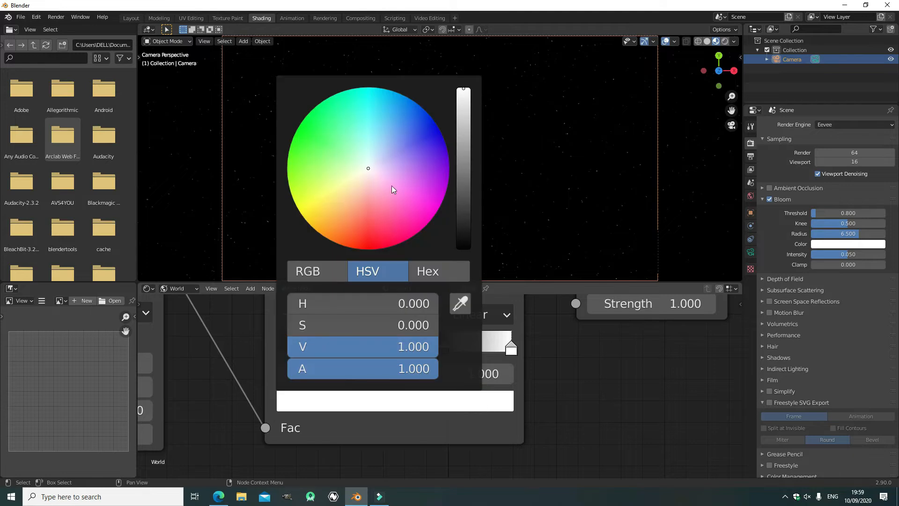
{"action": "left_click_drag", "start_coordinate": [370, 169], "coordinate": [449, 166]}
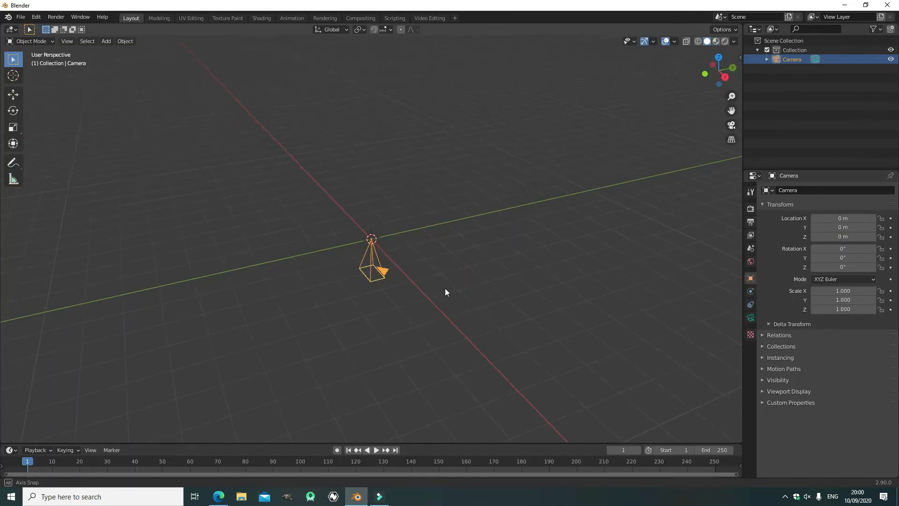
Show the Layout workspace's viewport in Rendered shading and inspect the starfield around the camera from several angles
{"action": "mouse_move", "coordinate": [445, 288]}
{"action": "middle_mouse_down"}
{"action": "mouse_move", "coordinate": [457, 348]}
{"action": "mouse_move", "coordinate": [533, 358]}
{"action": "mouse_move", "coordinate": [524, 356]}
{"action": "middle_mouse_up"}
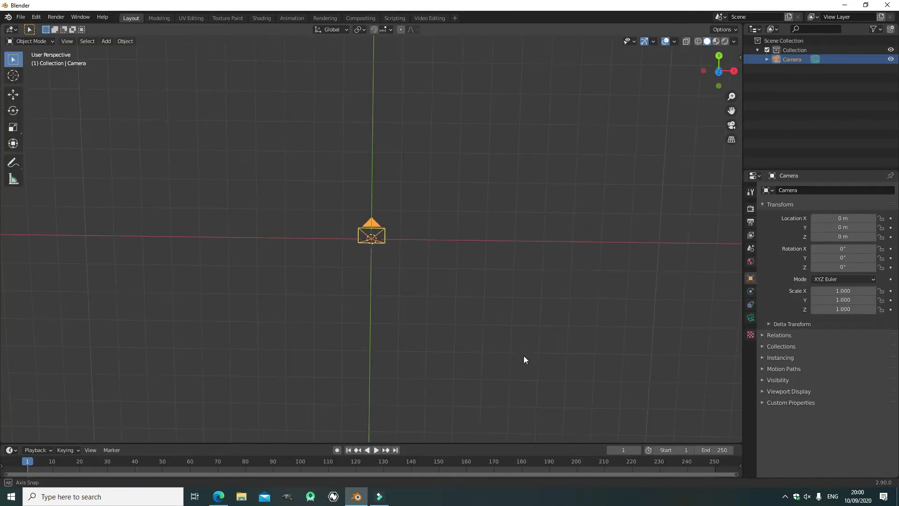
{"action": "left_click", "coordinate": [725, 40]}
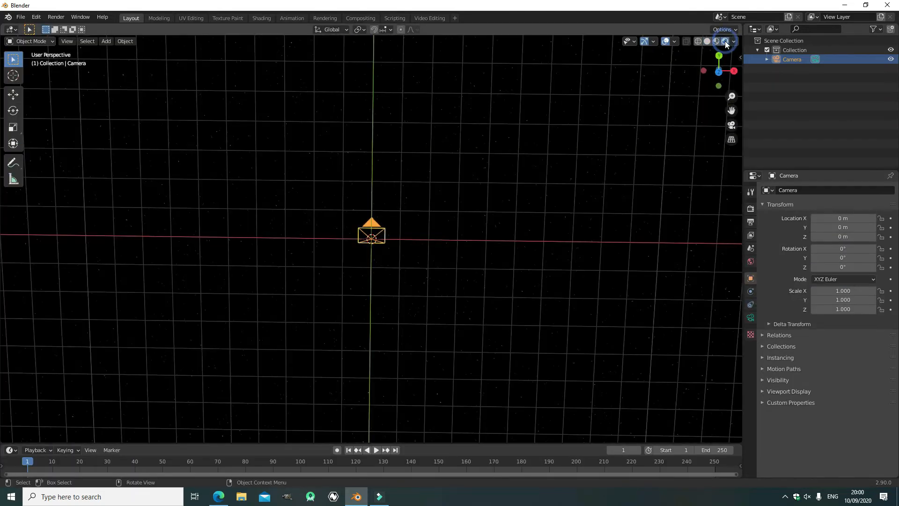
{"action": "scroll", "coordinate": [466, 313], "scroll_direction": "up", "scroll_amount": 3}
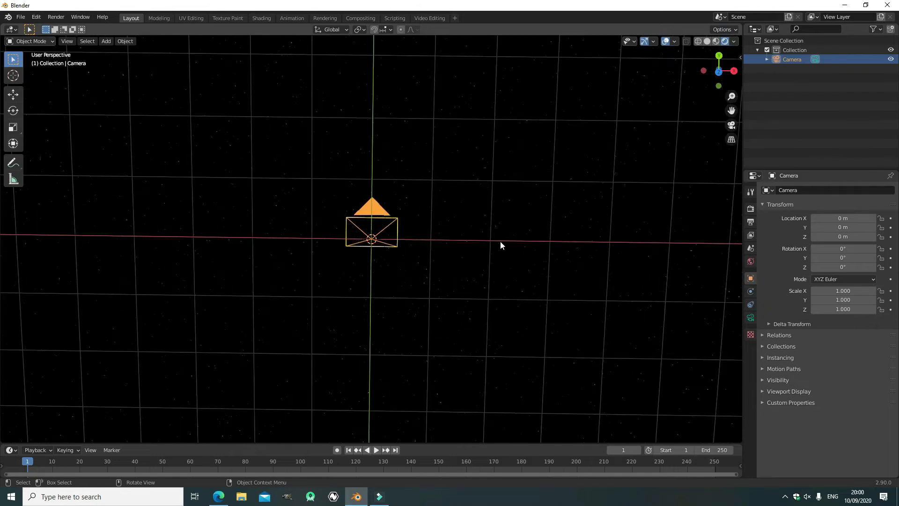
{"action": "middle_click_drag", "start_coordinate": [500, 241], "coordinate": [644, 68]}
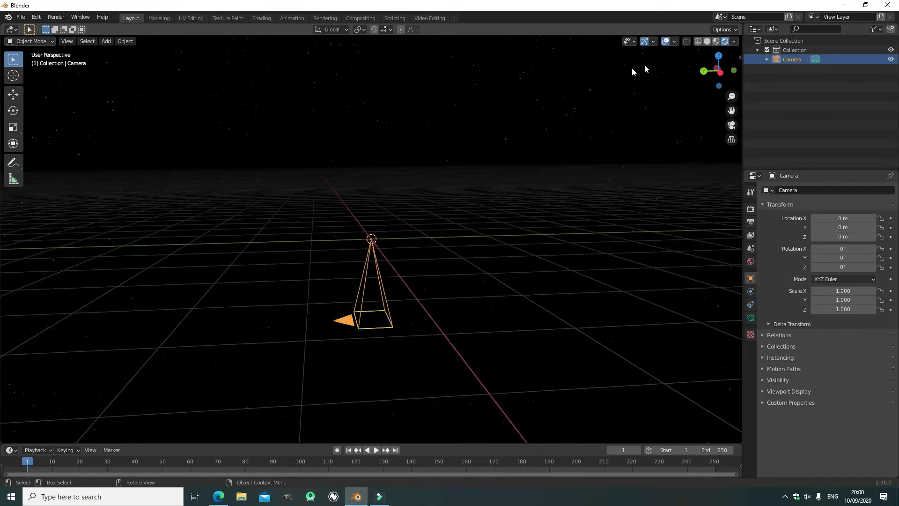
{"action": "left_click", "coordinate": [665, 41]}
{"action": "middle_click_drag", "start_coordinate": [594, 263], "coordinate": [518, 267]}
{"action": "left_click", "coordinate": [518, 265]}
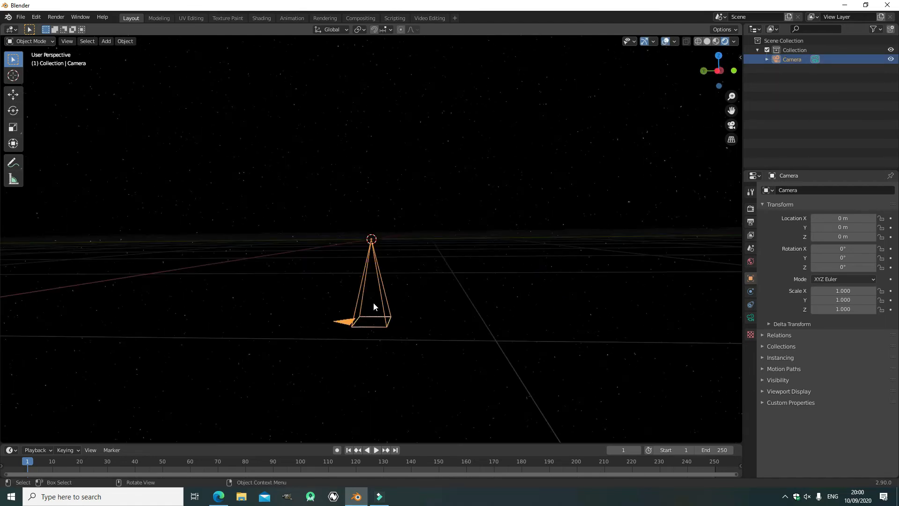
{"action": "middle_click_drag", "start_coordinate": [373, 305], "coordinate": [299, 390]}
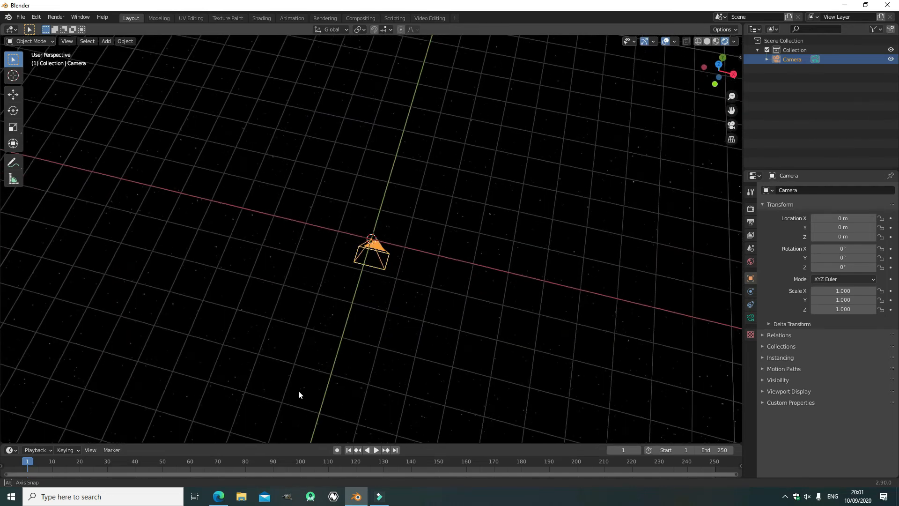
Enable auto keying and move the camera slightly along X at frame 1 to keyframe its starting pose
{"action": "left_click", "coordinate": [336, 450]}
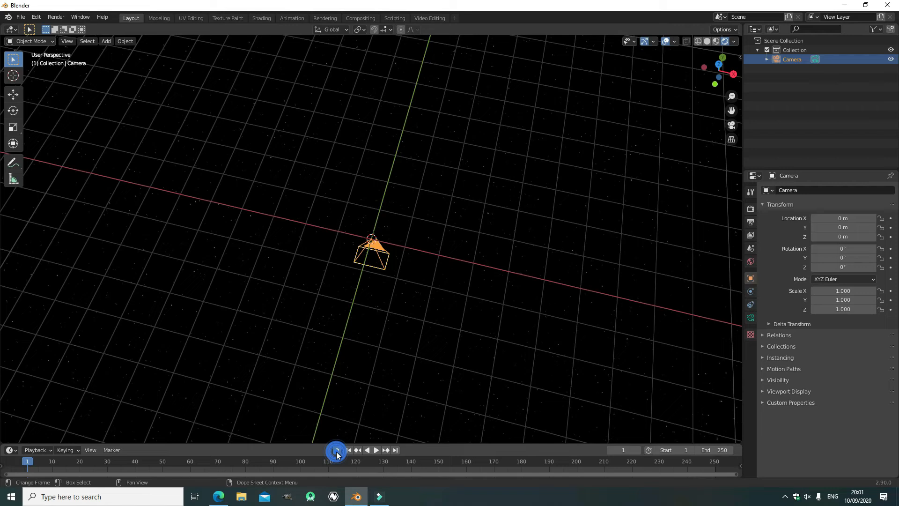
{"action": "key", "text": "g"}
{"action": "left_click", "coordinate": [417, 252]}
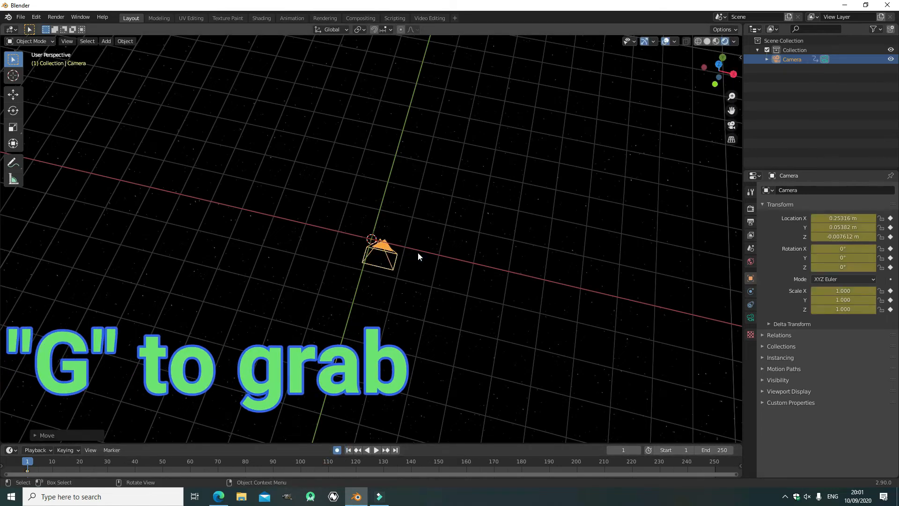
Advance the animation to frame 70 and rotate the camera about 117° to keyframe its end pose
{"action": "key", "text": "space"}
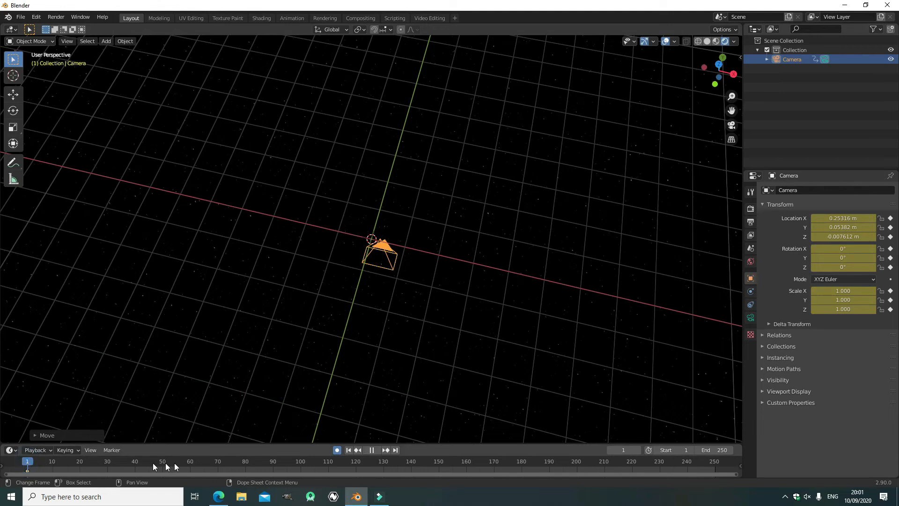
{"action": "key", "text": "space"}
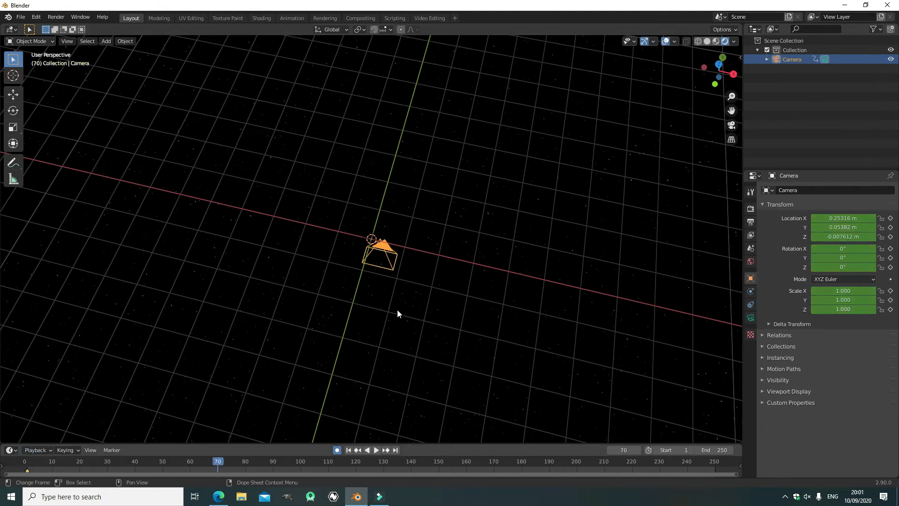
{"action": "key", "text": "r"}
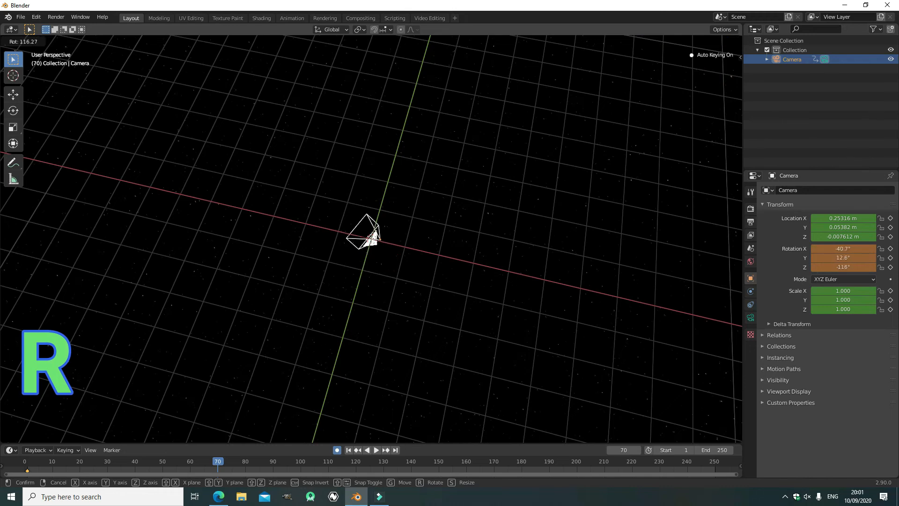
{"action": "left_click", "coordinate": [353, 266]}
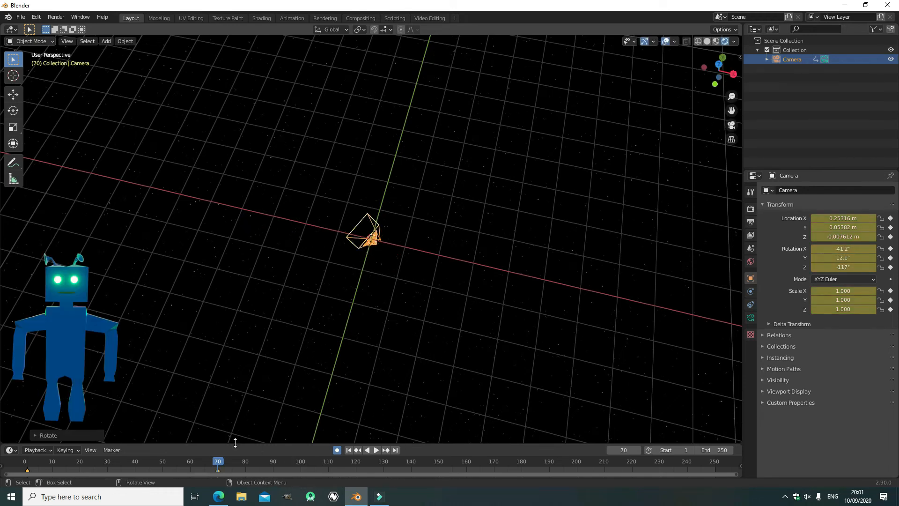
Set the animation's end frame to 70 and play it from the first frame through the camera view
{"action": "left_click", "coordinate": [349, 450]}
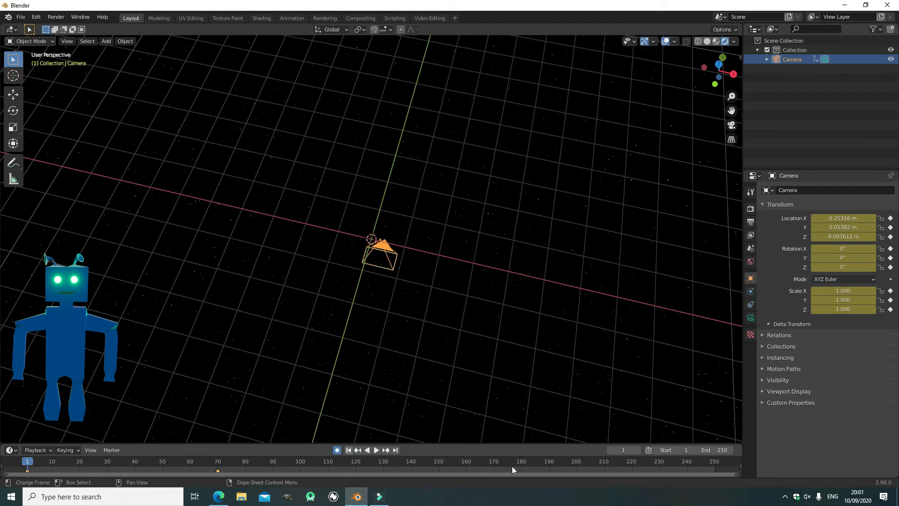
{"action": "left_click", "coordinate": [719, 449]}
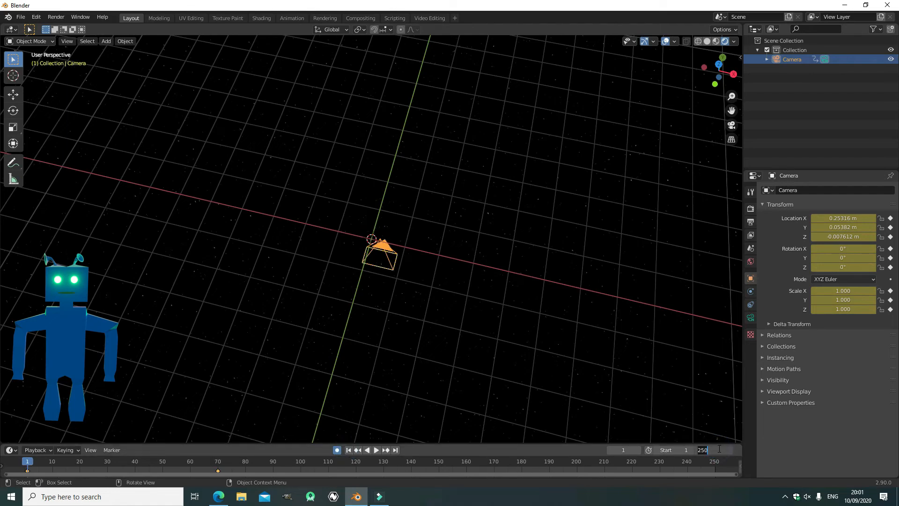
{"action": "type", "text": "70"}
{"action": "key", "text": "Return"}
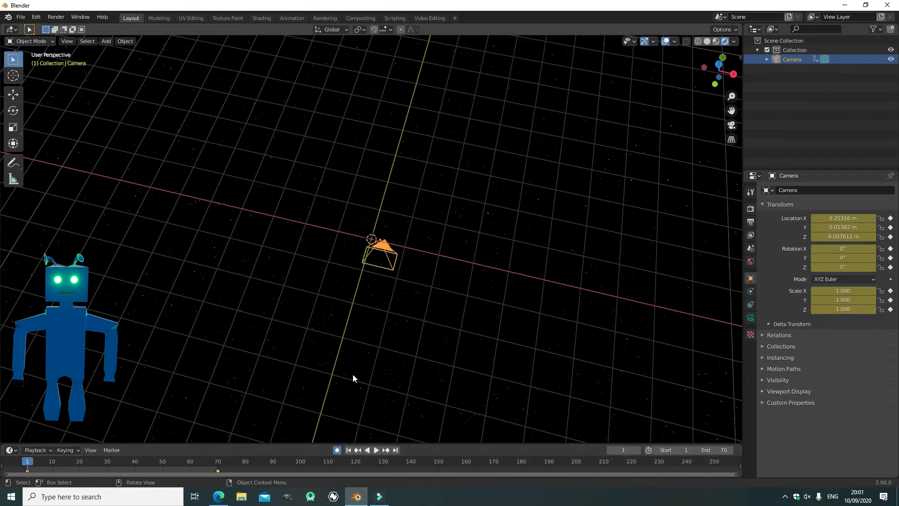
{"action": "key", "text": "KP_0"}
{"action": "key", "text": "space"}
Enable Motion Blur in the render settings with a Shutter value of 0.45
{"action": "left_click", "coordinate": [751, 211]}
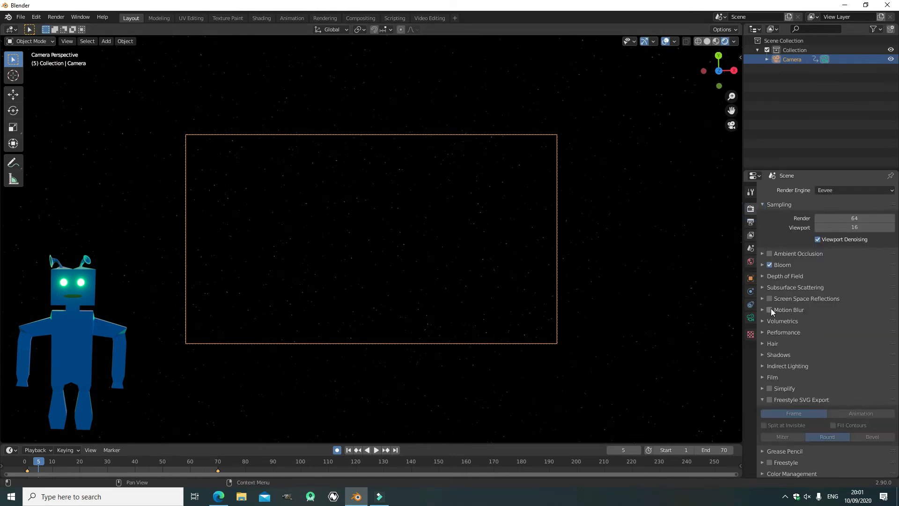
{"action": "left_click", "coordinate": [770, 310]}
{"action": "left_click", "coordinate": [762, 309]}
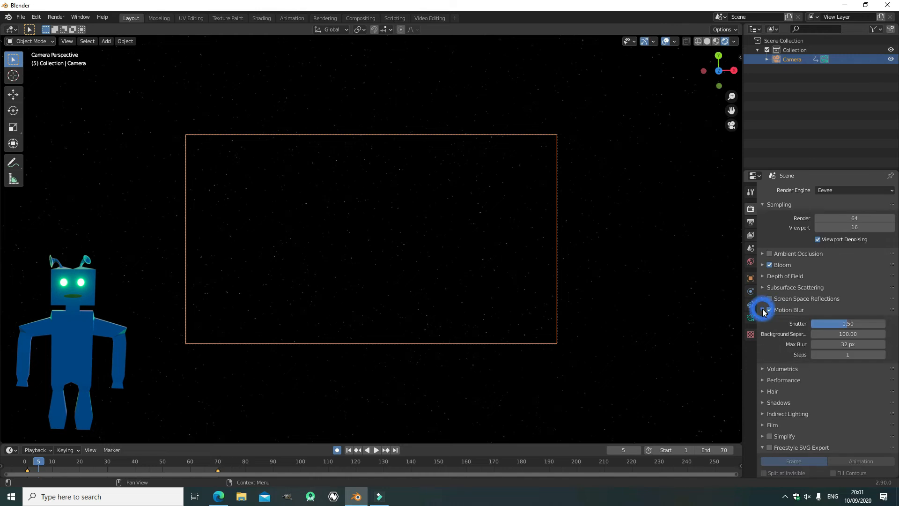
{"action": "left_click_drag", "start_coordinate": [847, 324], "coordinate": [848, 323]}
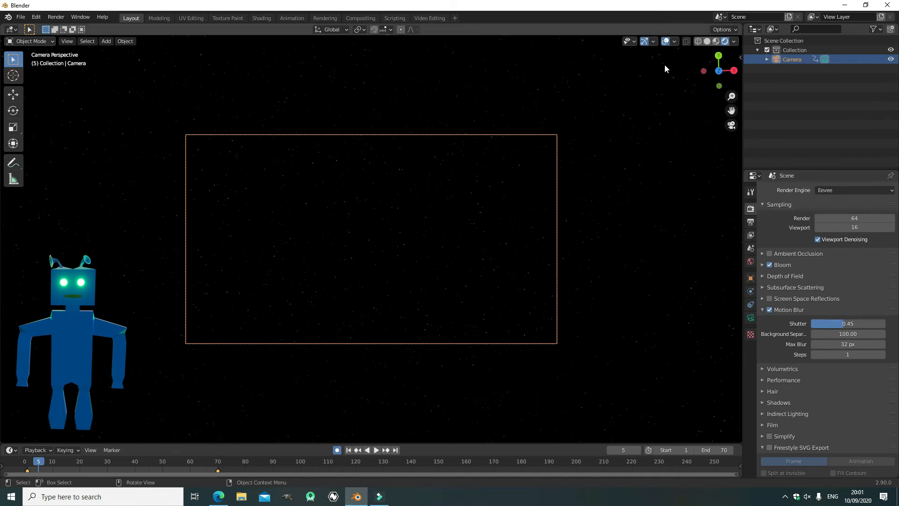
Set the render output's file format to FFmpeg video
{"action": "left_click", "coordinate": [751, 221]}
{"action": "left_click", "coordinate": [856, 388]}
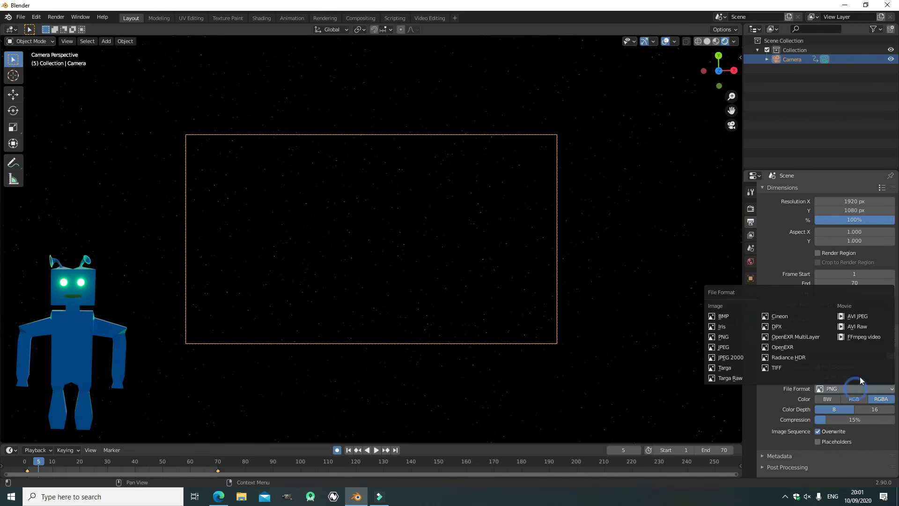
{"action": "left_click", "coordinate": [867, 337]}
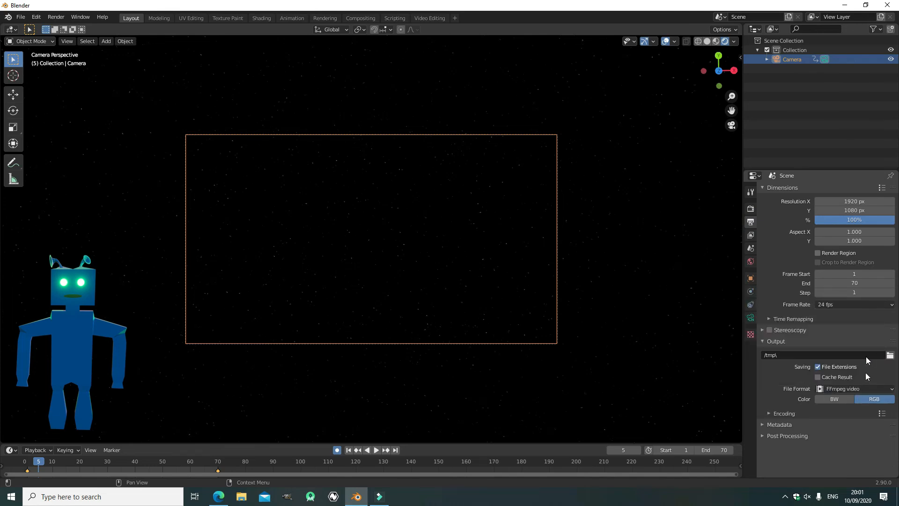
Apply the h264 in MP4 encoding preset and set the video's output quality to Perceptually lossless
{"action": "left_click", "coordinate": [882, 412]}
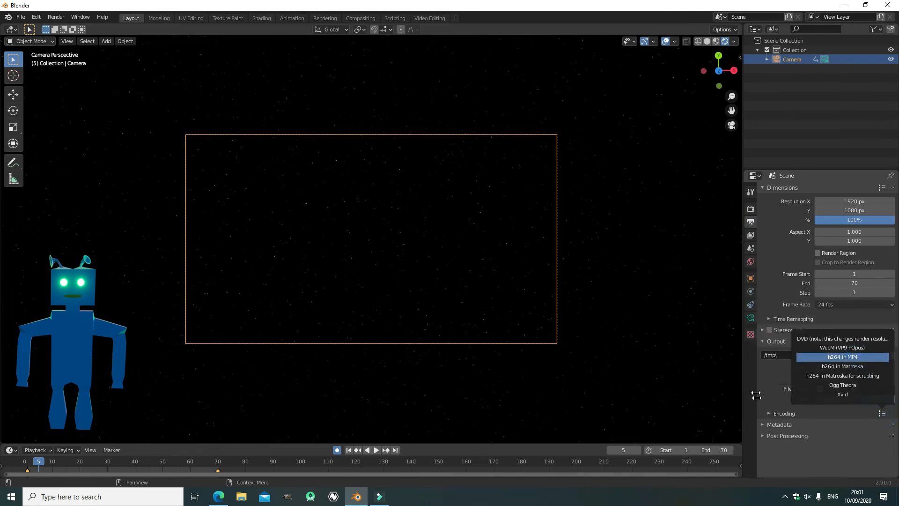
{"action": "left_click", "coordinate": [774, 412]}
{"action": "scroll", "coordinate": [820, 398], "scroll_direction": "down", "scroll_amount": 4}
{"action": "left_click", "coordinate": [832, 404]}
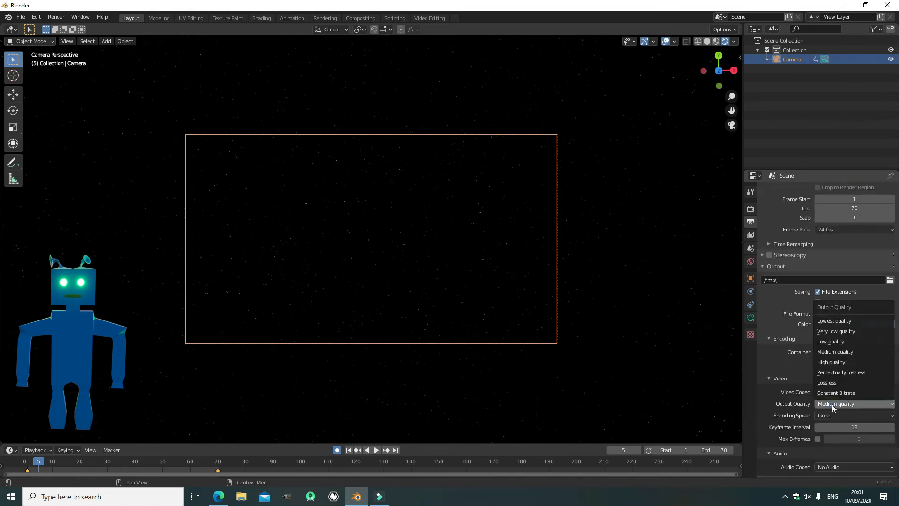
{"action": "left_click", "coordinate": [835, 373]}
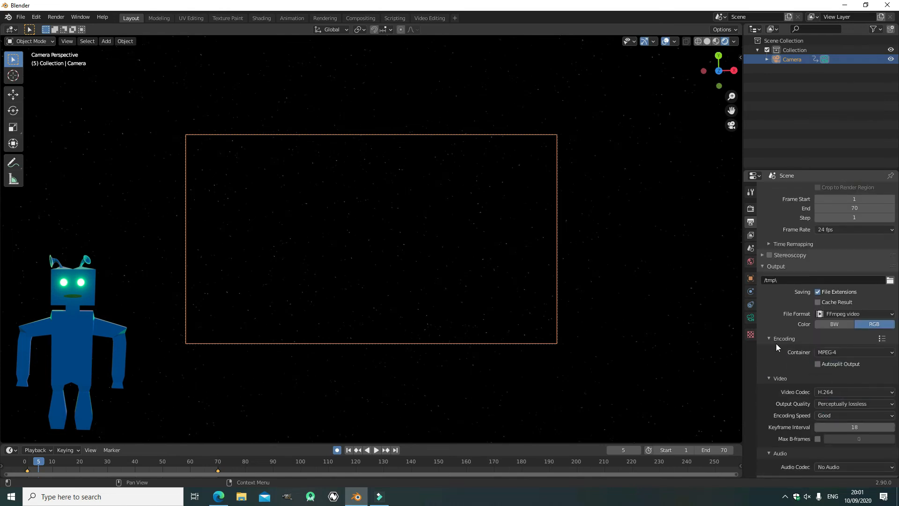
{"action": "left_click", "coordinate": [773, 340]}
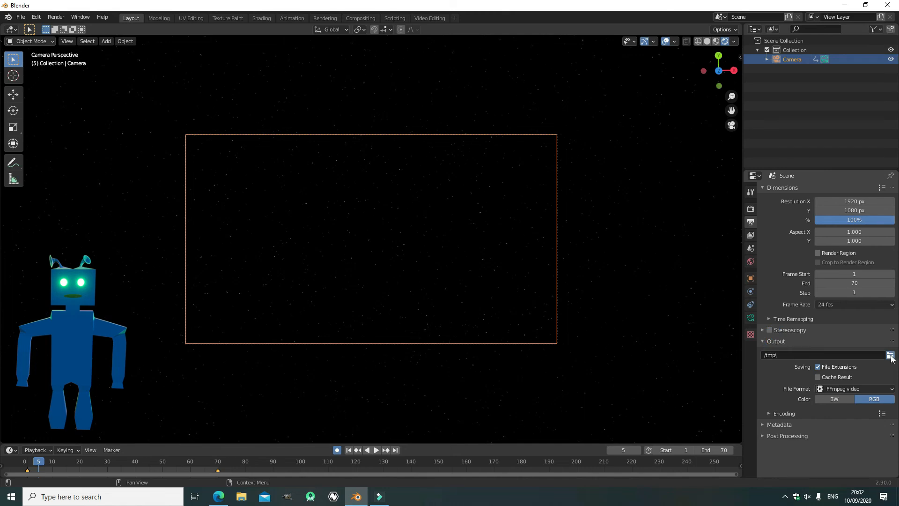
Set the render output path to a file named star in the Desktop folder
{"action": "left_click", "coordinate": [890, 354]}
{"action": "left_click", "coordinate": [246, 239]}
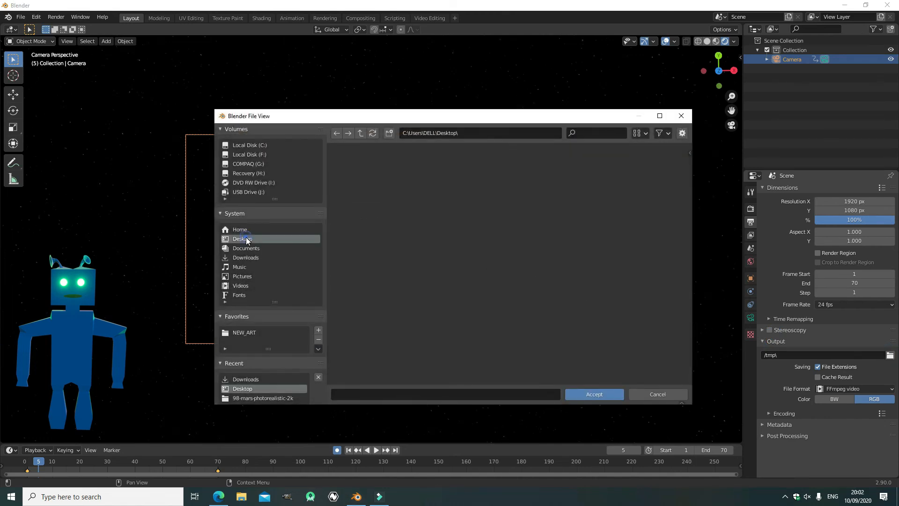
{"action": "left_click", "coordinate": [377, 394]}
{"action": "type", "text": "star"}
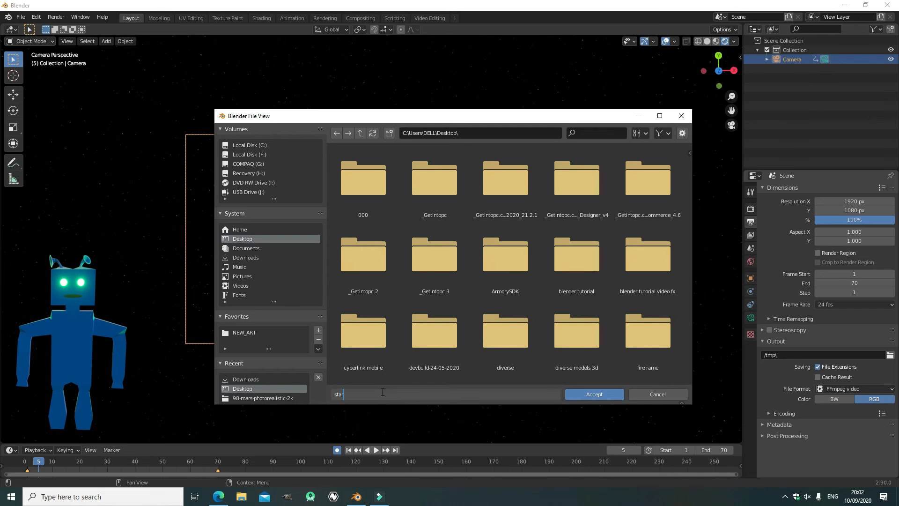
{"action": "key", "text": "Return"}
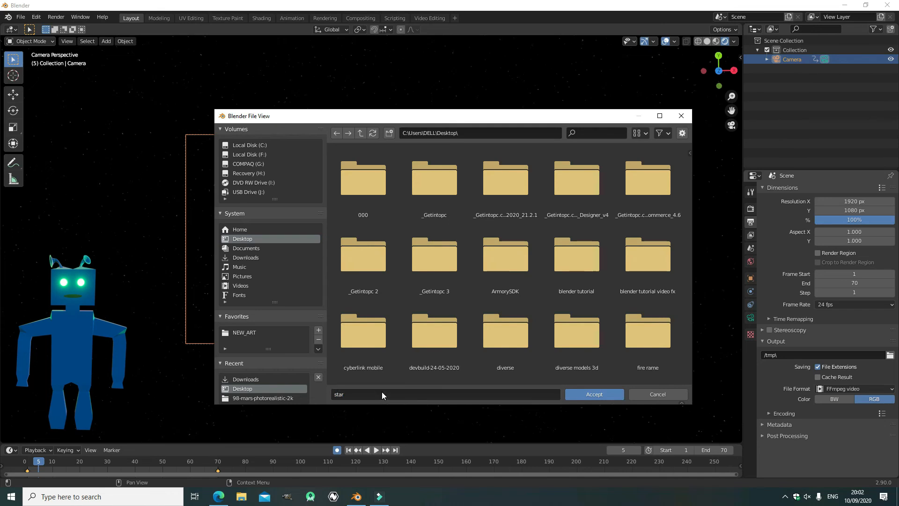
{"action": "key", "text": "Return"}
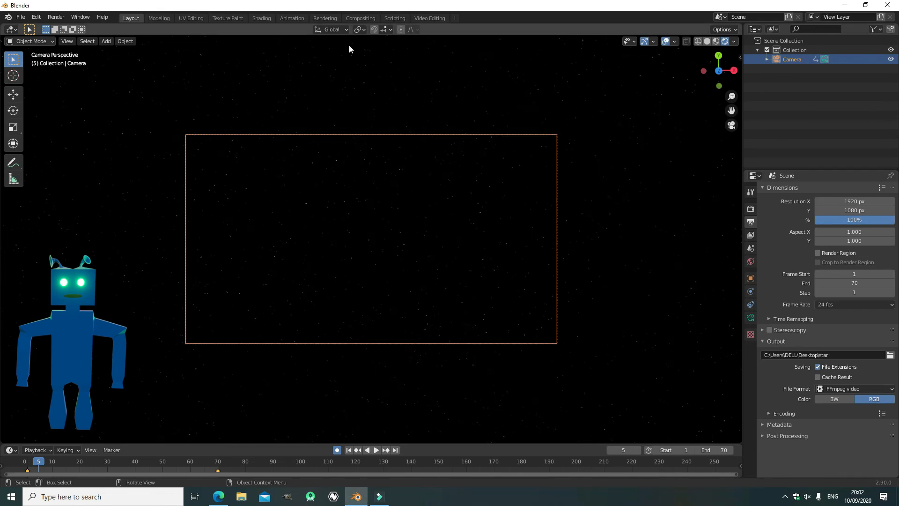
Switch to the Rendering workspace and render the full animation
{"action": "left_click", "coordinate": [326, 19]}
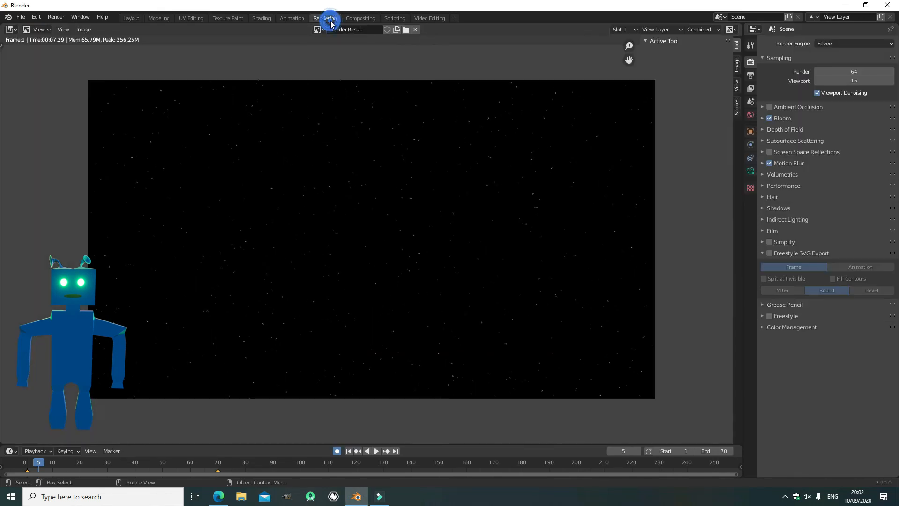
{"action": "left_click", "coordinate": [54, 18]}
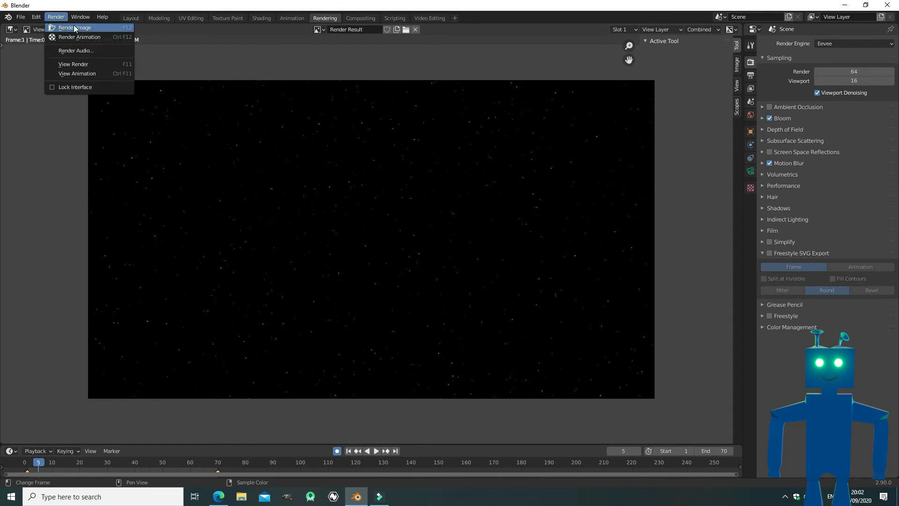
{"action": "left_click", "coordinate": [91, 39]}
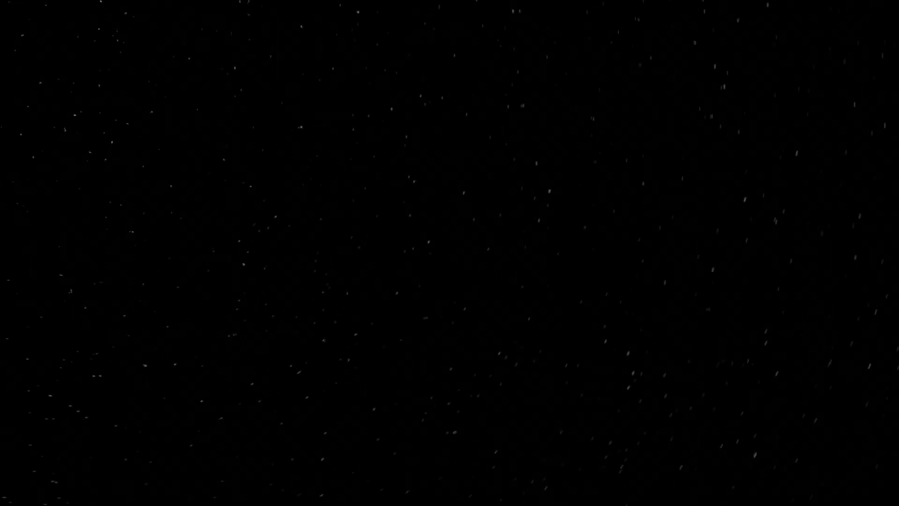